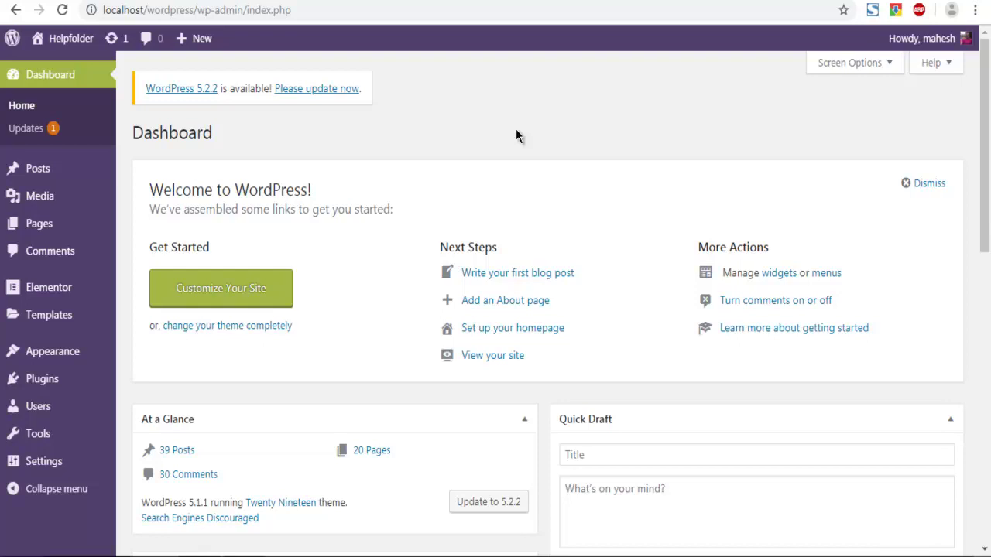
Step: Review the Atomic Blocks plugin page on wordpress.org, scrolling through its description and block list
left_click(438, 1)
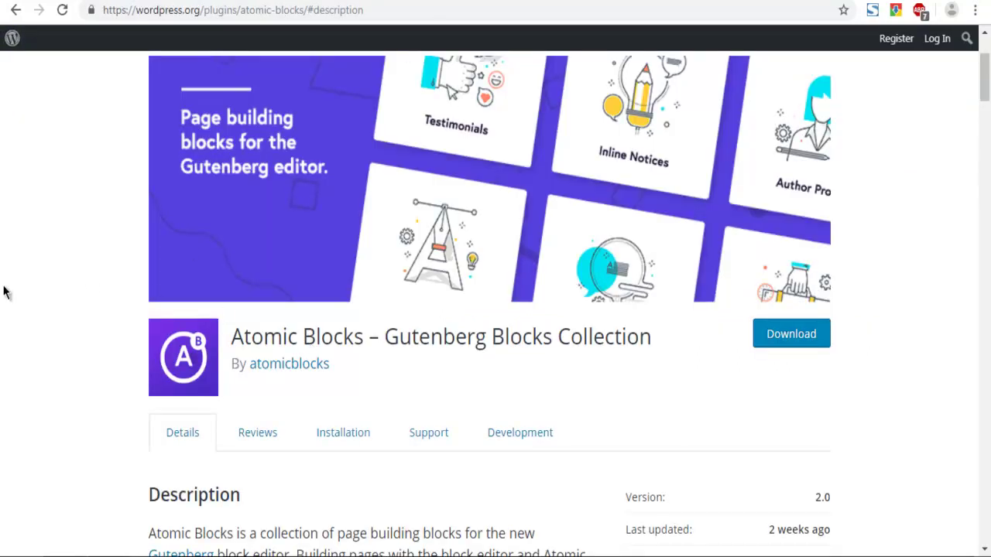
scroll(4, 292, "down", 15)
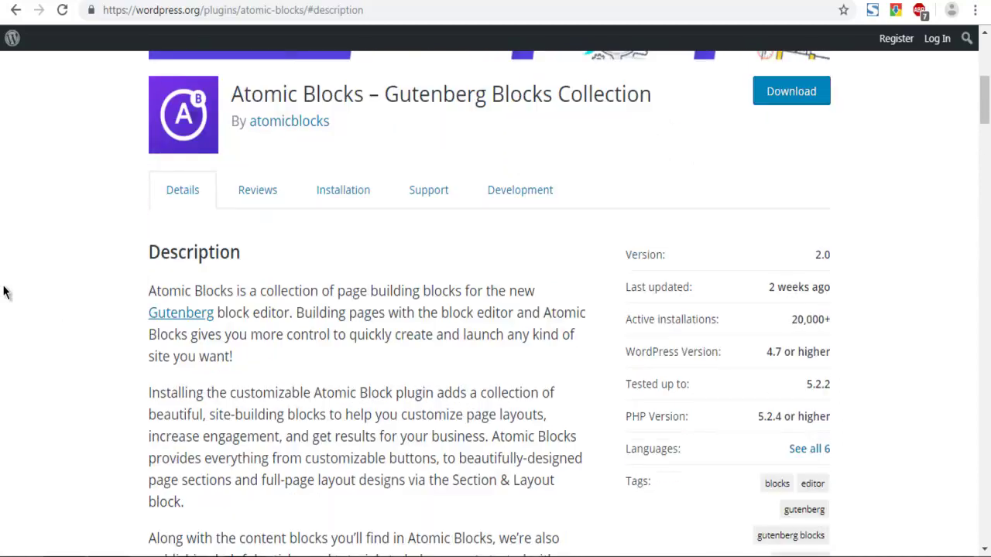
scroll(4, 292, "down", 2)
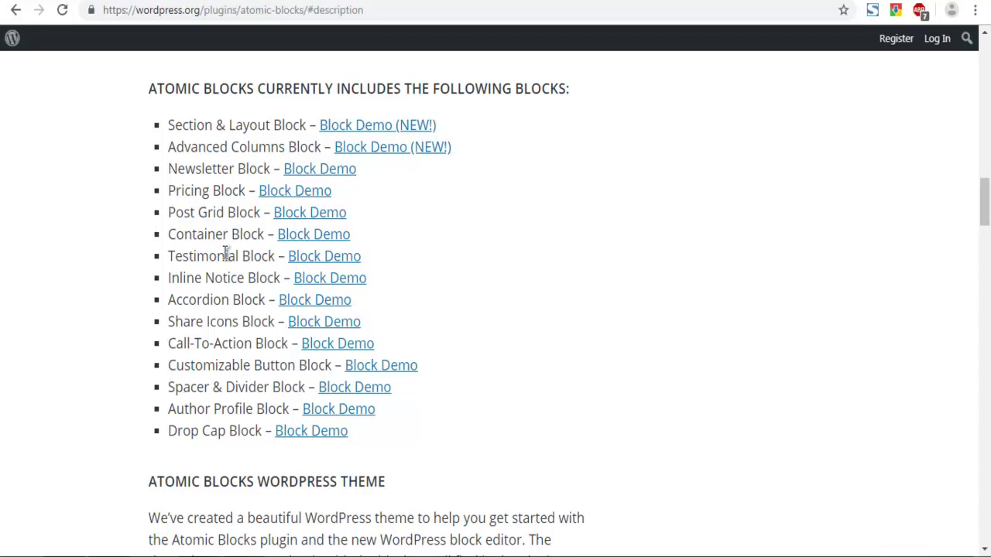
scroll(225, 253, "up", 10)
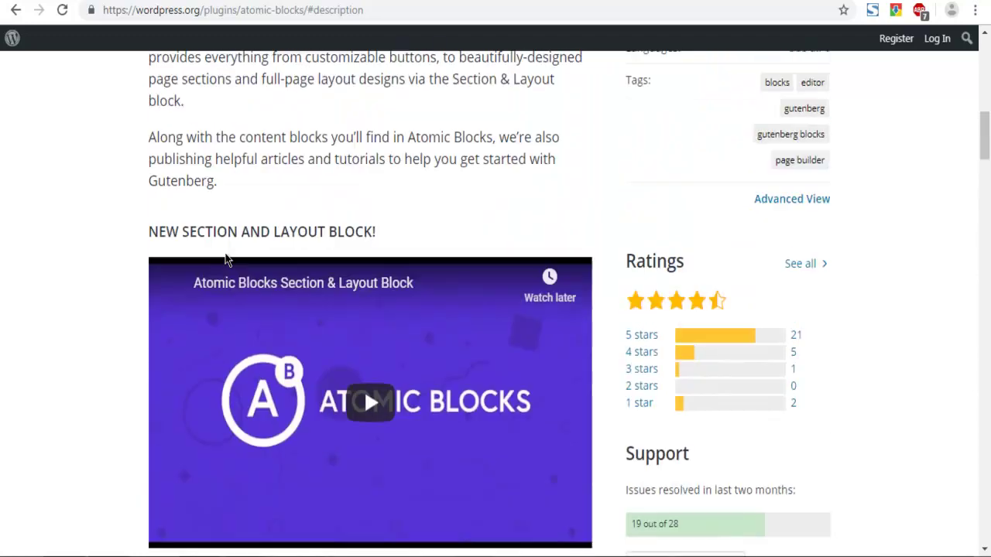
scroll(225, 259, "up", 3)
Step: Search the plugin directory for 'Atomic' and install Atomic Blocks – Gutenberg Blocks Collection
left_click(553, 3)
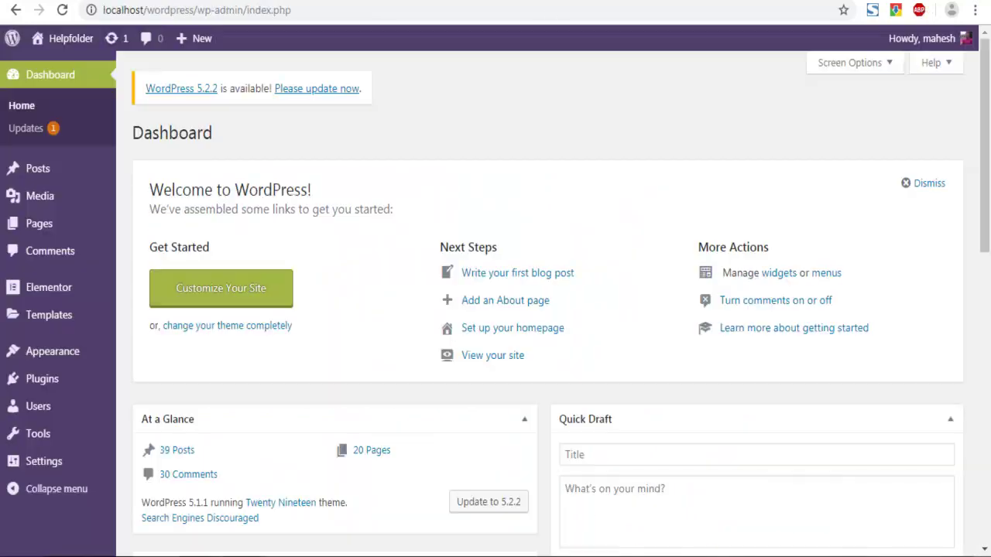
mouse_move(21, 387)
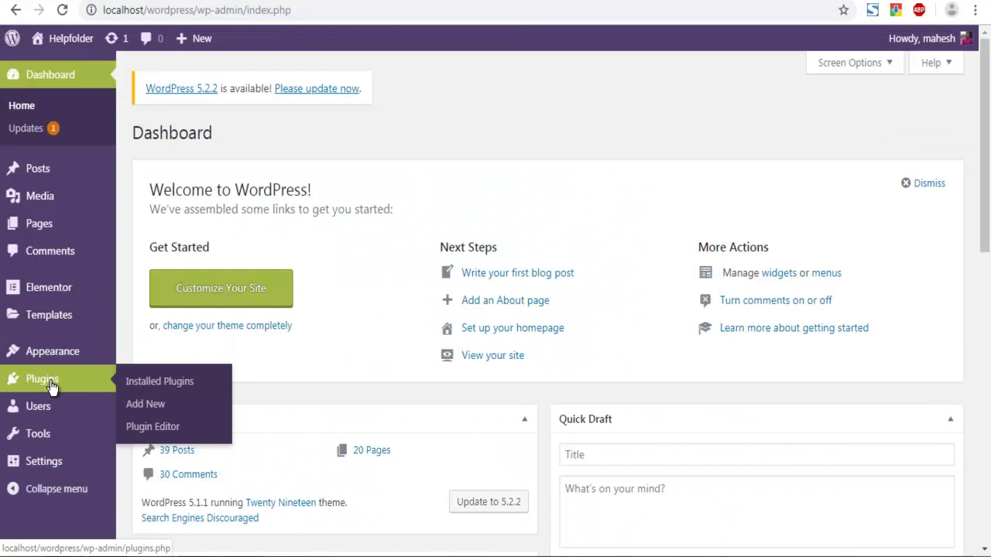
left_click(150, 407)
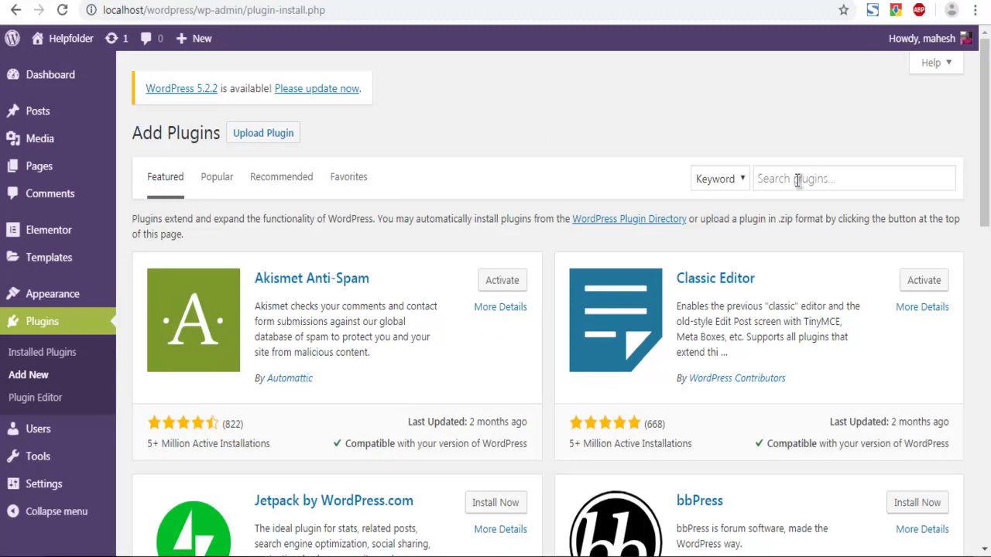
left_click(797, 179)
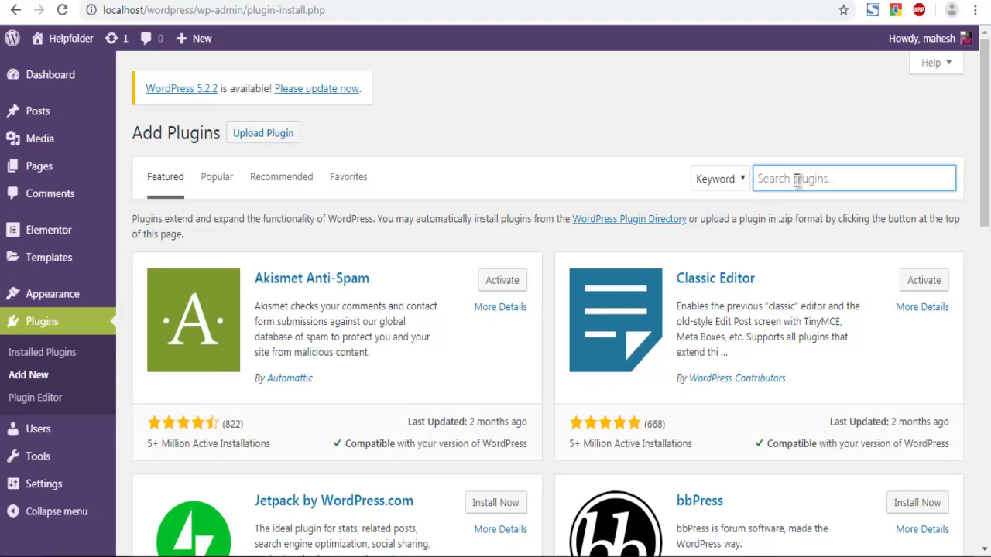
type("Atomic")
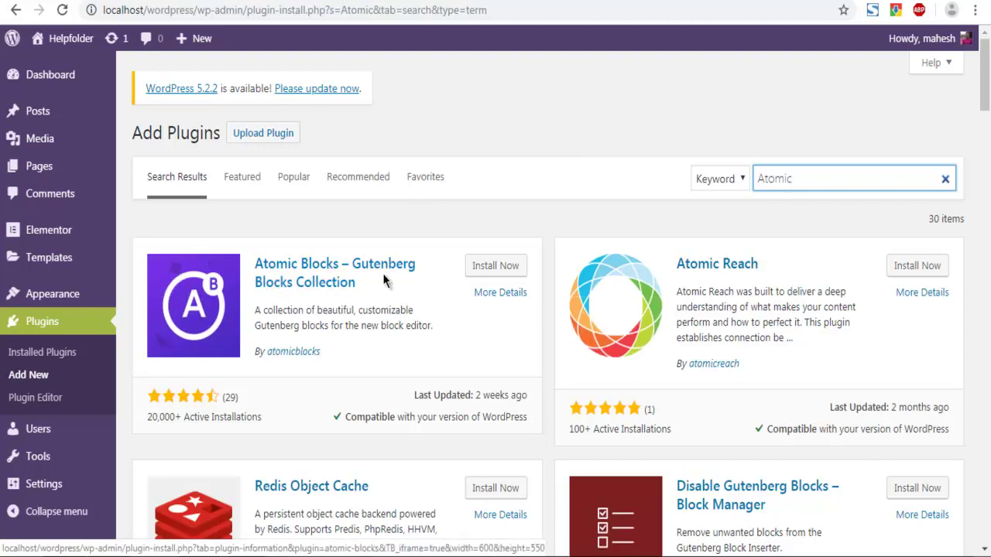
left_click(486, 271)
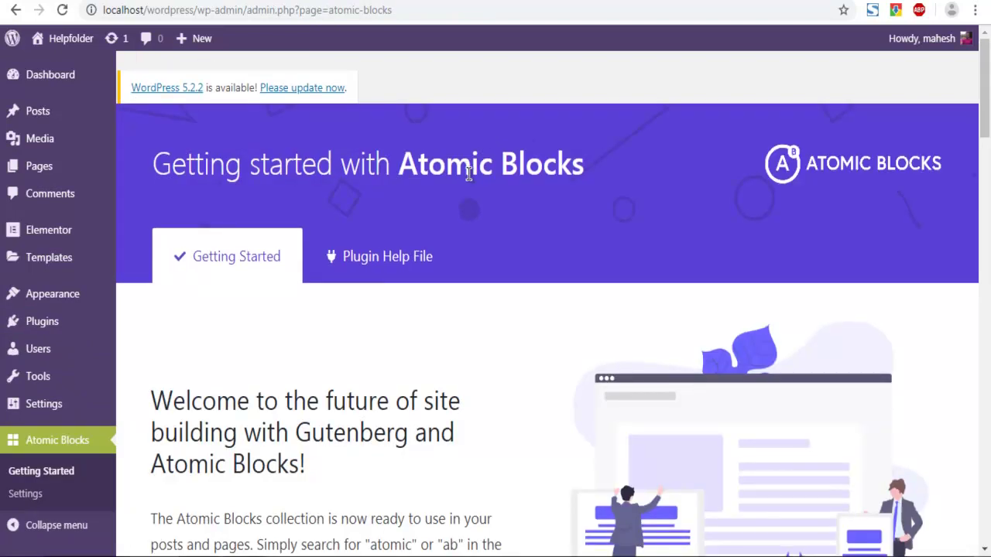
scroll(470, 177, "down", 1)
scroll(470, 179, "down", 3)
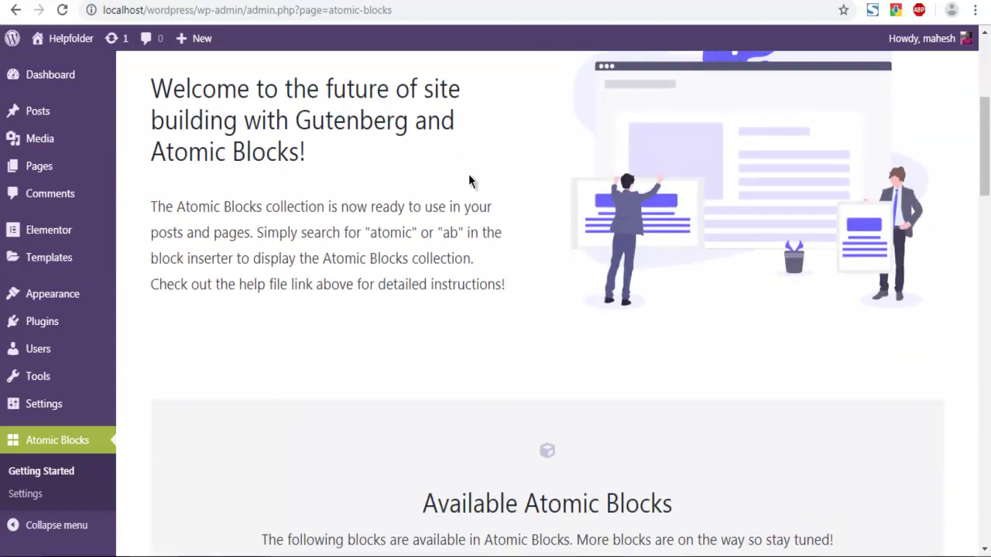
scroll(468, 174, "down", 4)
scroll(468, 174, "down", 4)
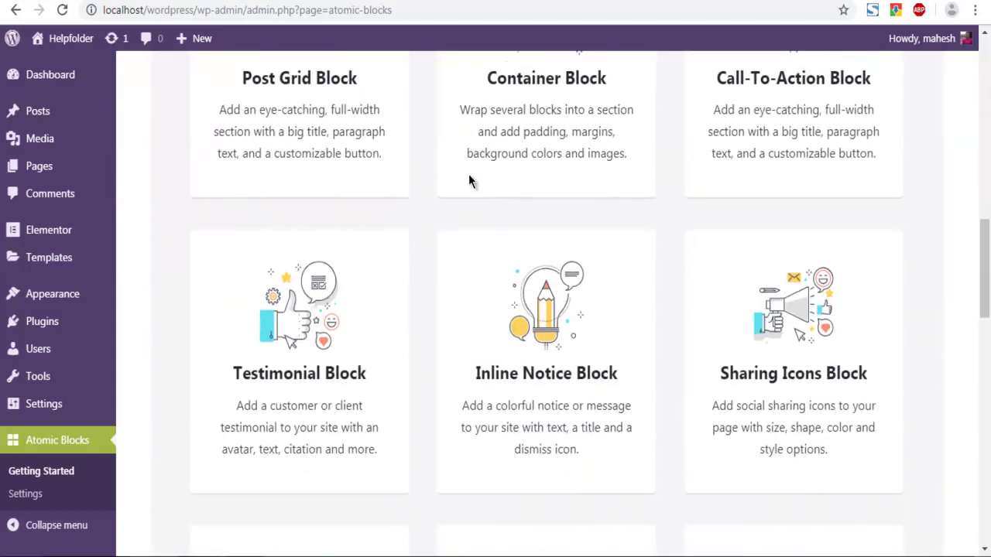
scroll(469, 181, "up", 2)
scroll(459, 291, "down", 15)
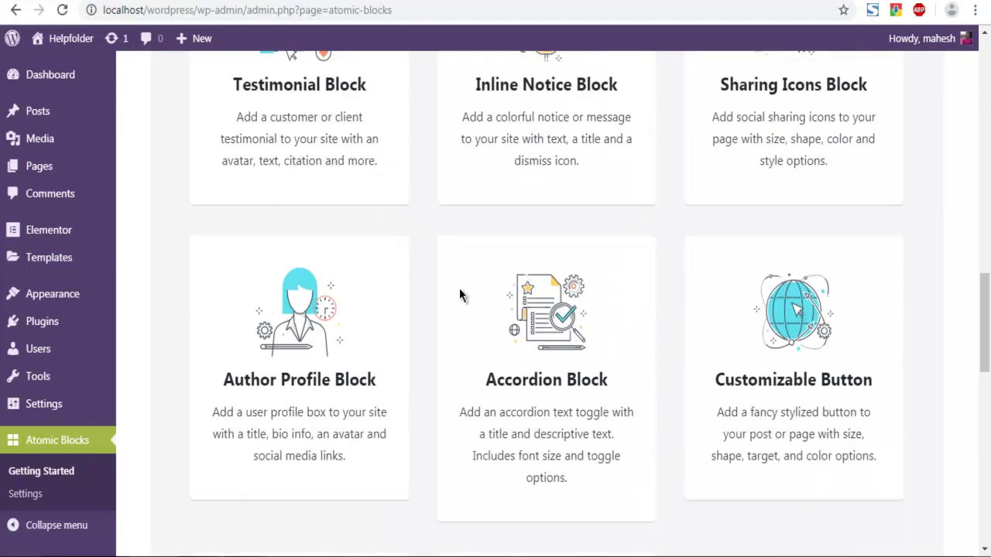
scroll(460, 291, "down", 3)
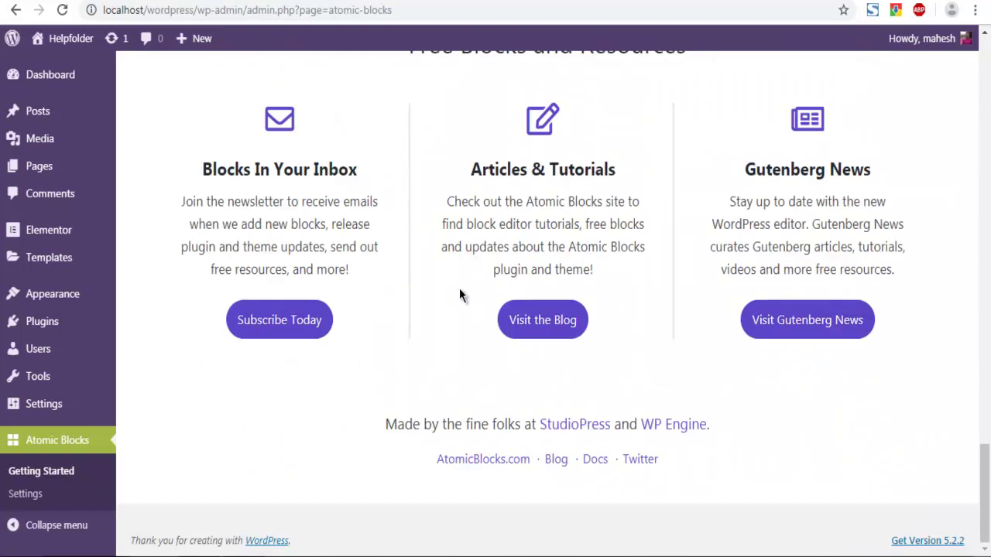
scroll(364, 263, "up", 20)
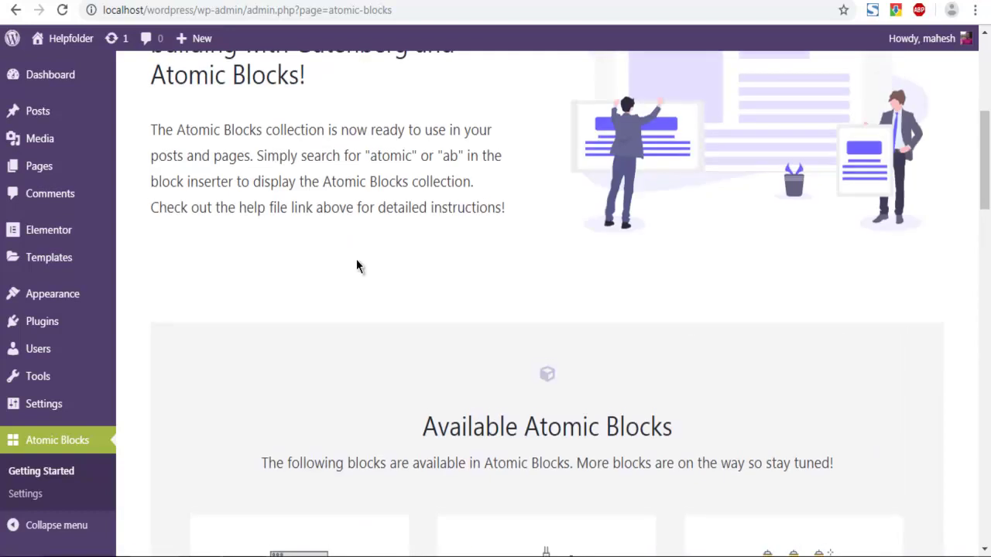
scroll(356, 263, "up", 4)
Step: Open the Sample Page for editing from the All Pages list
mouse_move(52, 167)
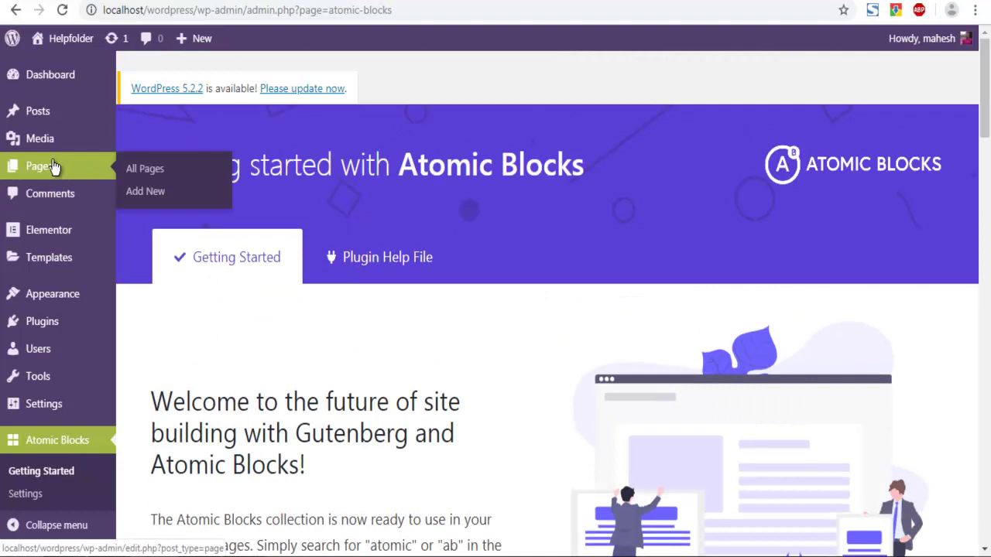
mouse_move(31, 116)
left_click(151, 170)
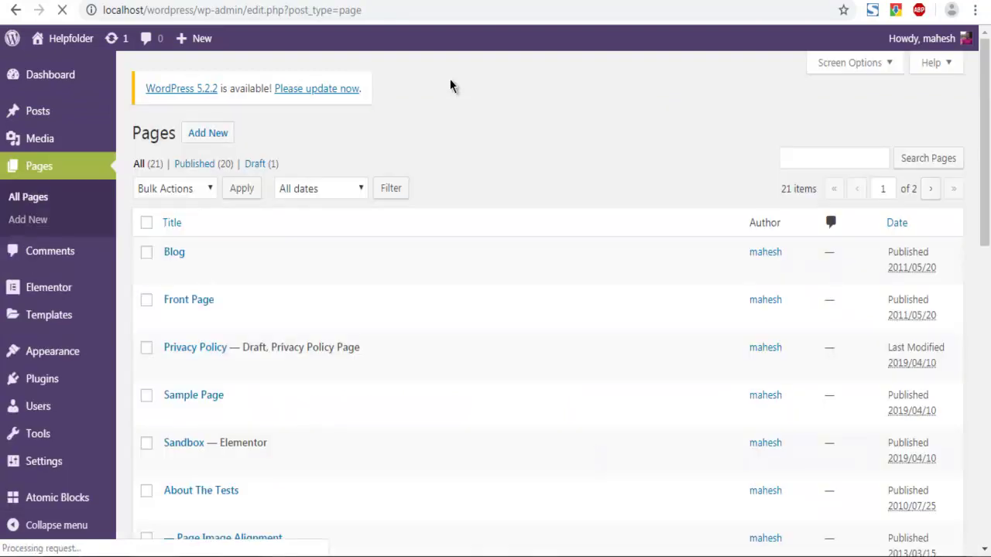
scroll(203, 254, "down", 1)
scroll(206, 252, "down", 1)
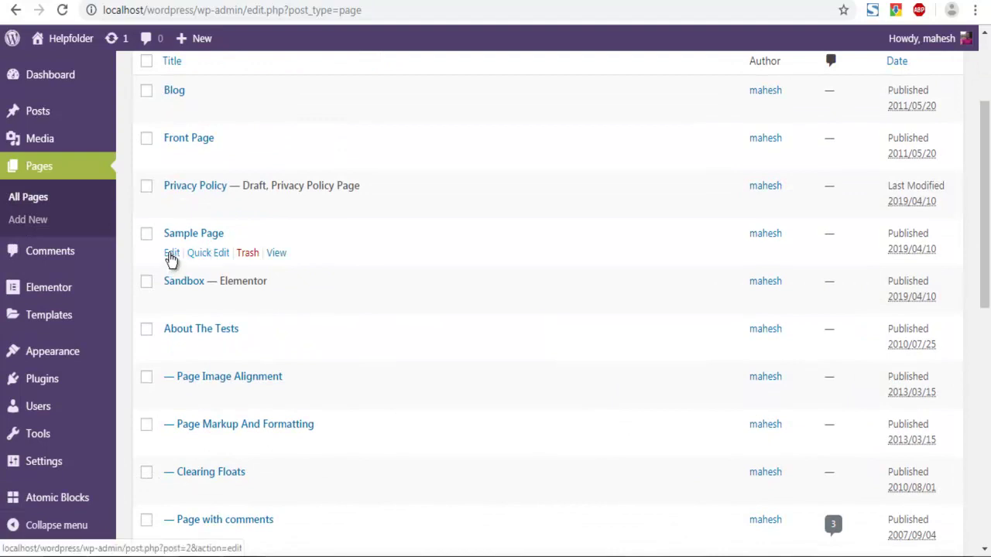
left_click(171, 256)
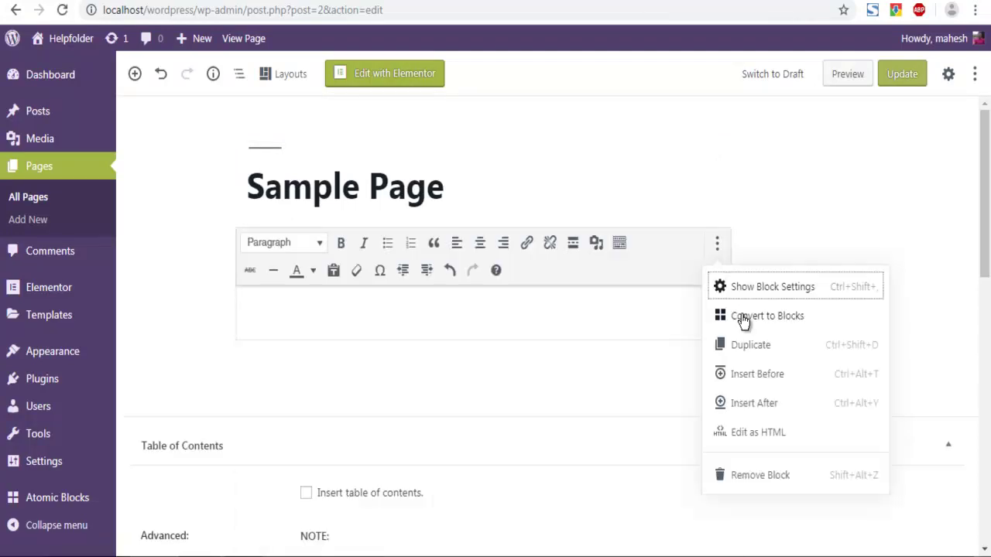
Step: Convert the classic content to blocks and insert an AB Profile Box found by searching 'atom'
left_click(743, 319)
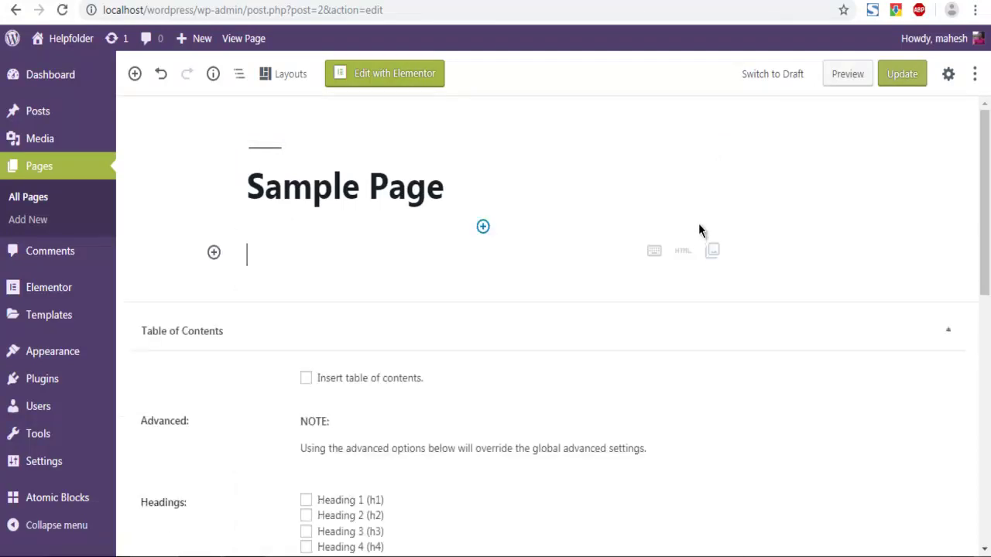
left_click(213, 252)
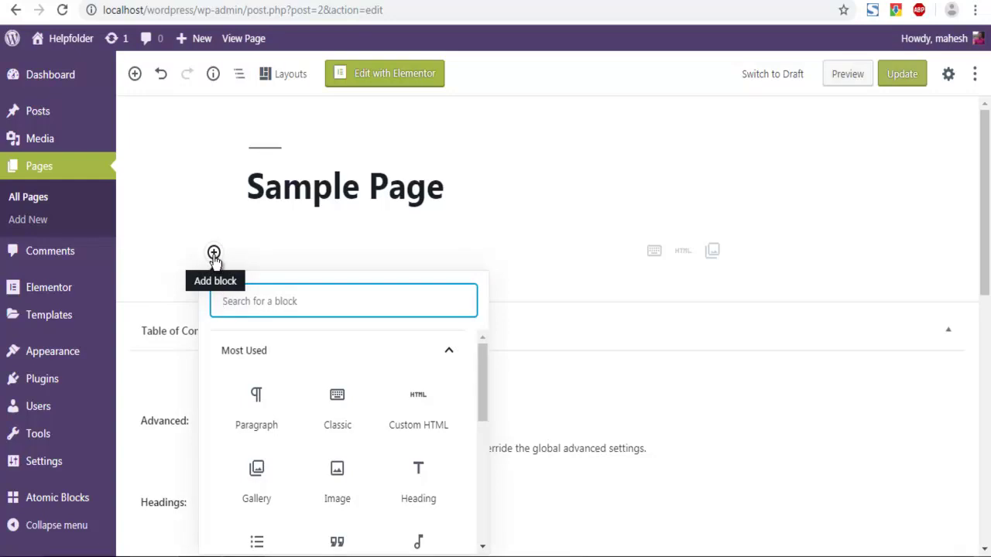
type("atomic")
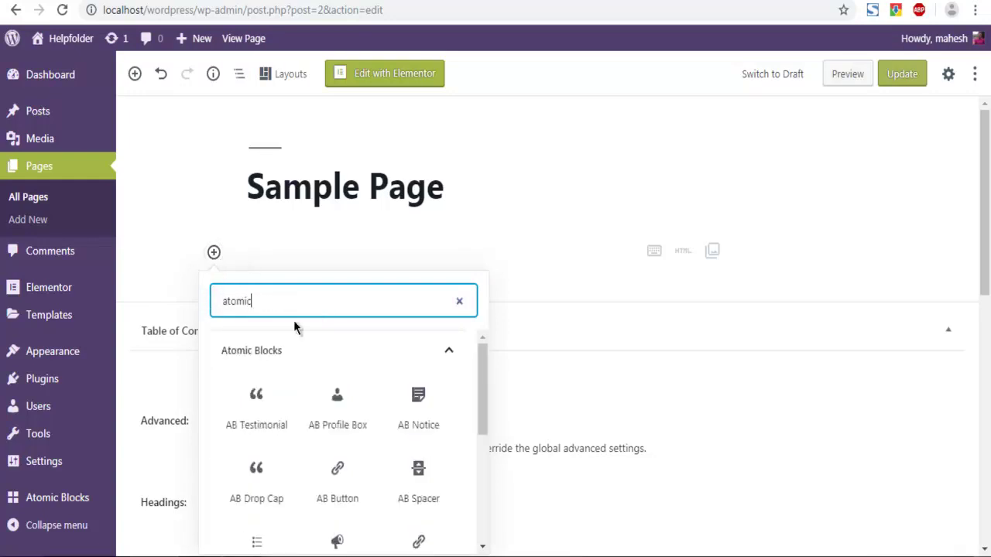
scroll(171, 269, "down", 2)
scroll(170, 269, "down", 1)
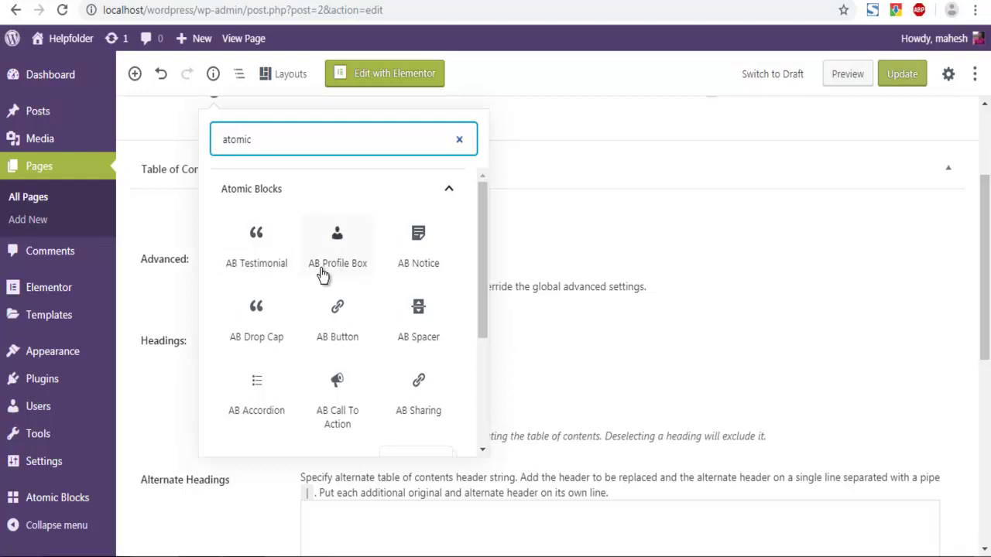
left_click(346, 253)
scroll(134, 258, "up", 1)
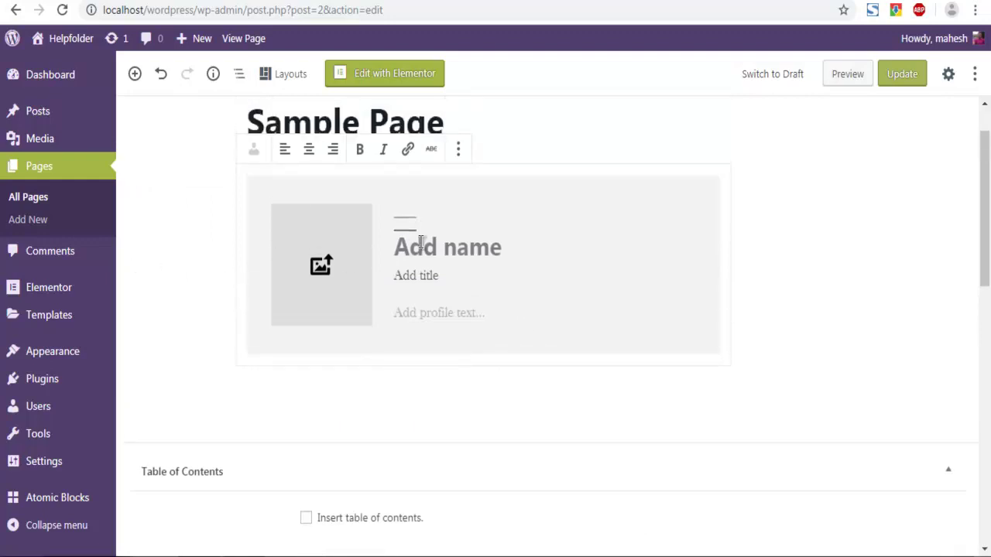
Step: Give the profile box a custom purple (#7d00a8) background colour in its block settings
left_click(458, 149)
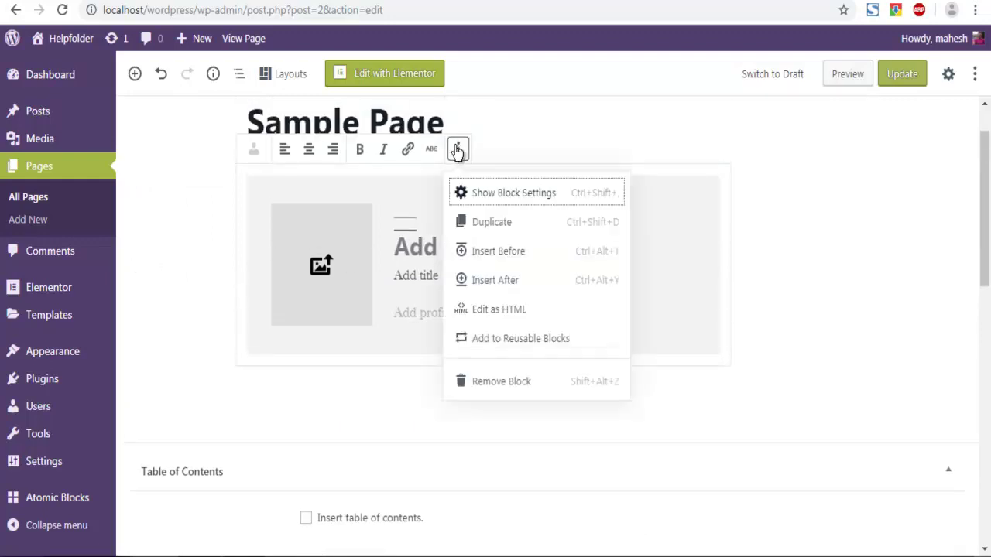
left_click(511, 193)
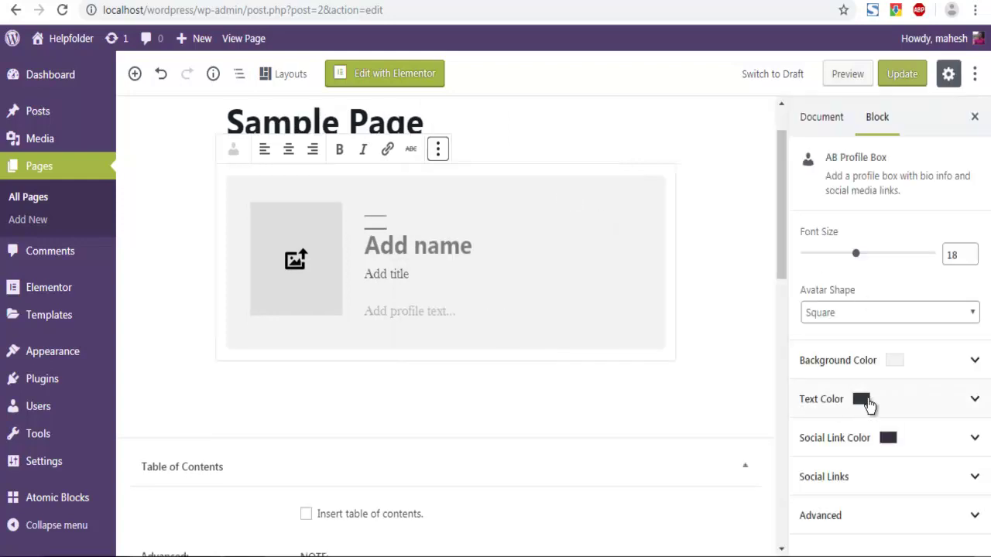
left_click(896, 362)
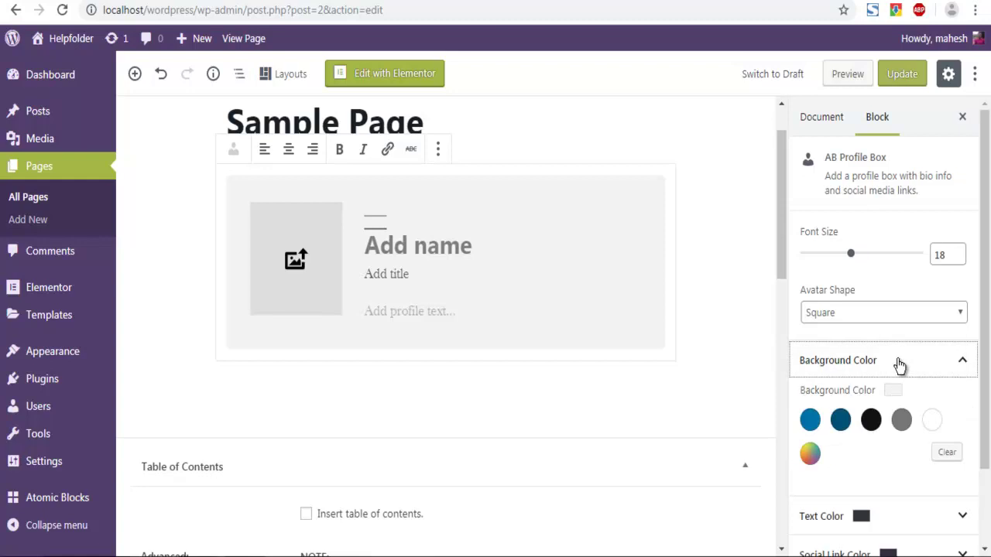
left_click(809, 420)
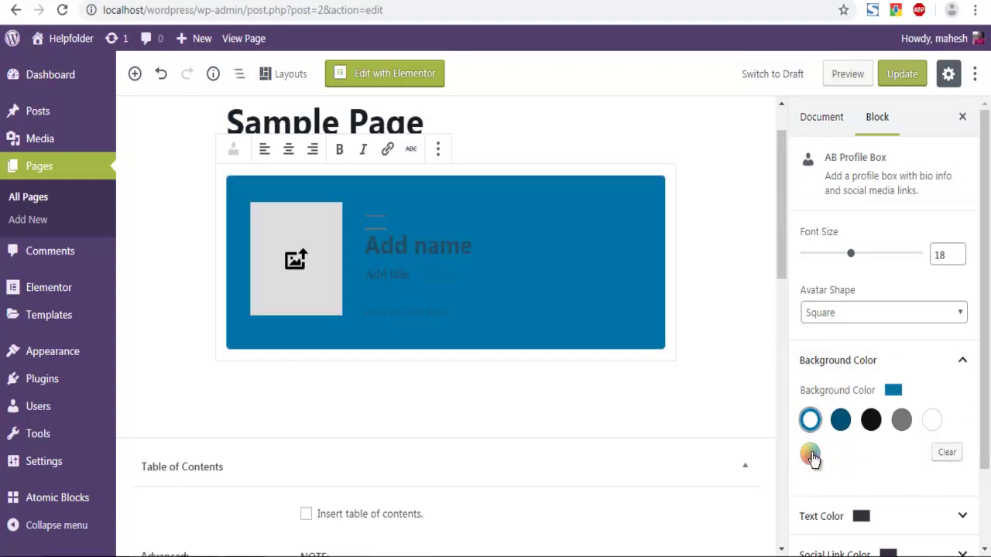
left_click(811, 455)
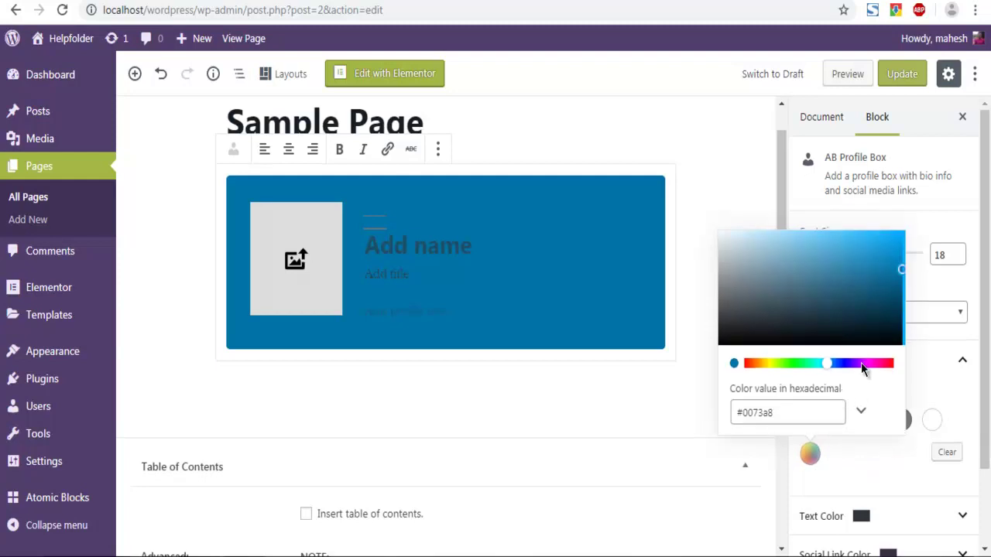
left_click(862, 365)
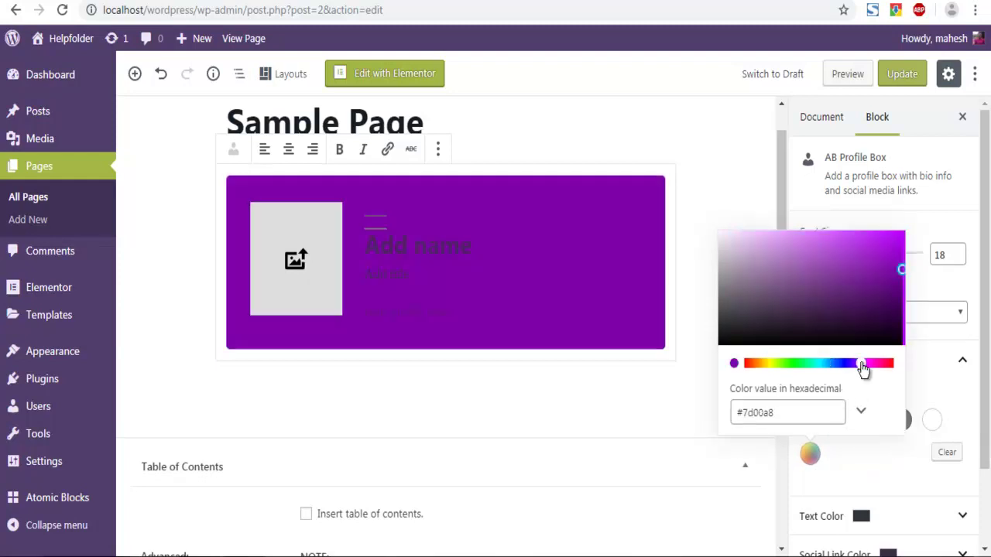
left_click(704, 417)
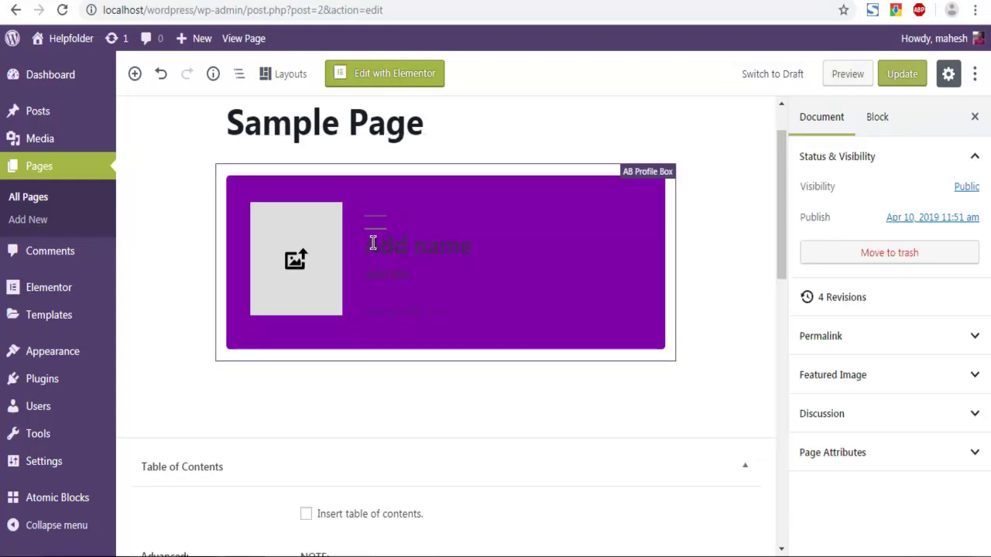
left_click(385, 244)
Step: Set the profile box text colour to the white swatch
left_click(862, 399)
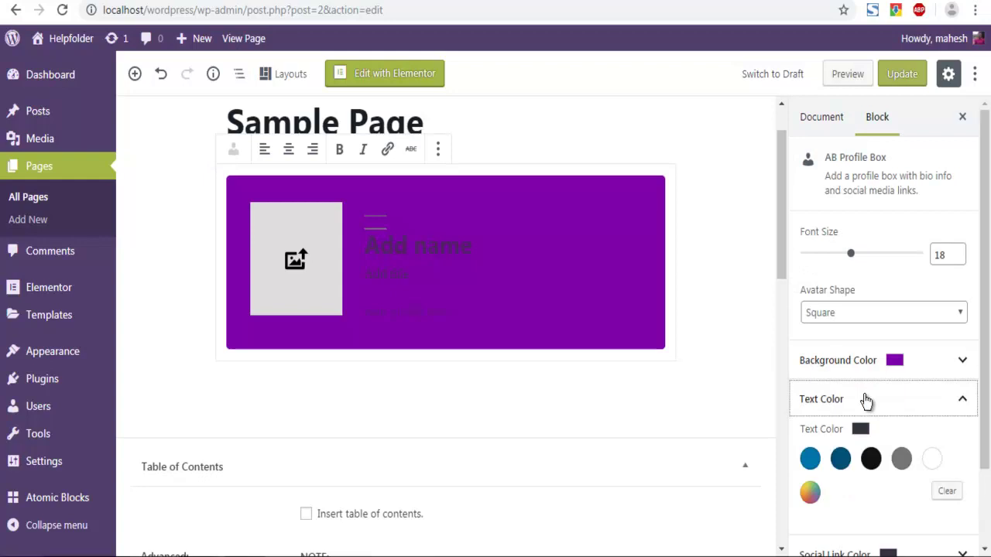
left_click(934, 460)
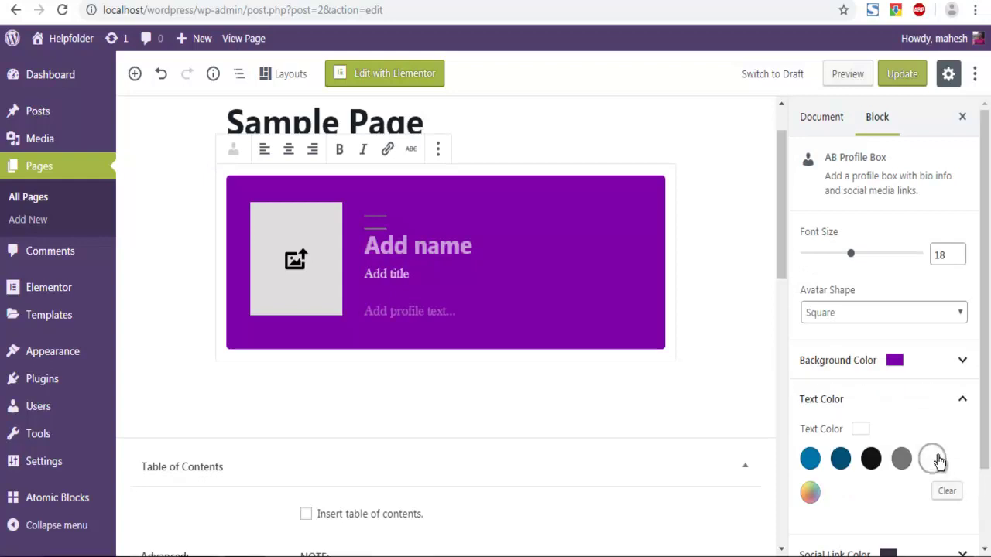
left_click(467, 244)
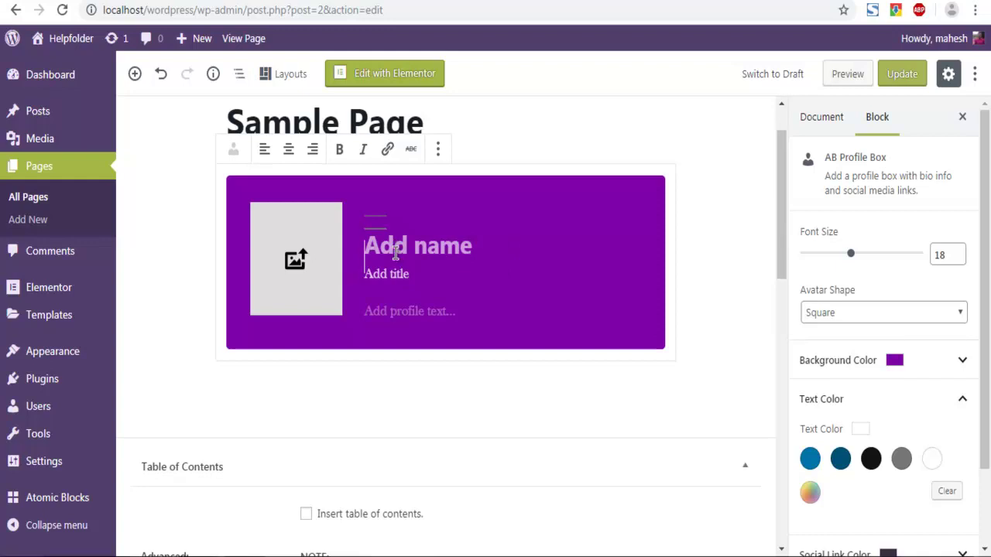
scroll(979, 402, "down", 2)
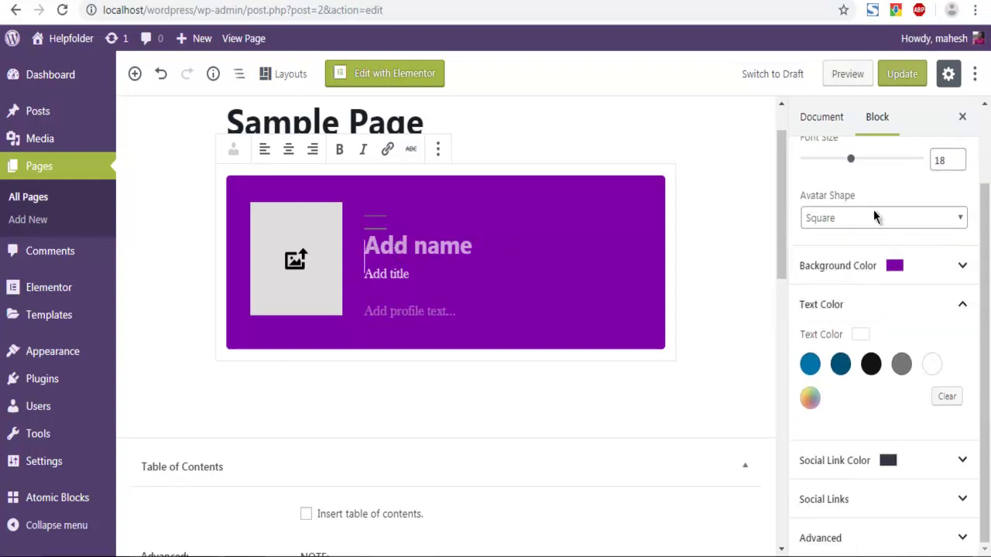
left_click(823, 121)
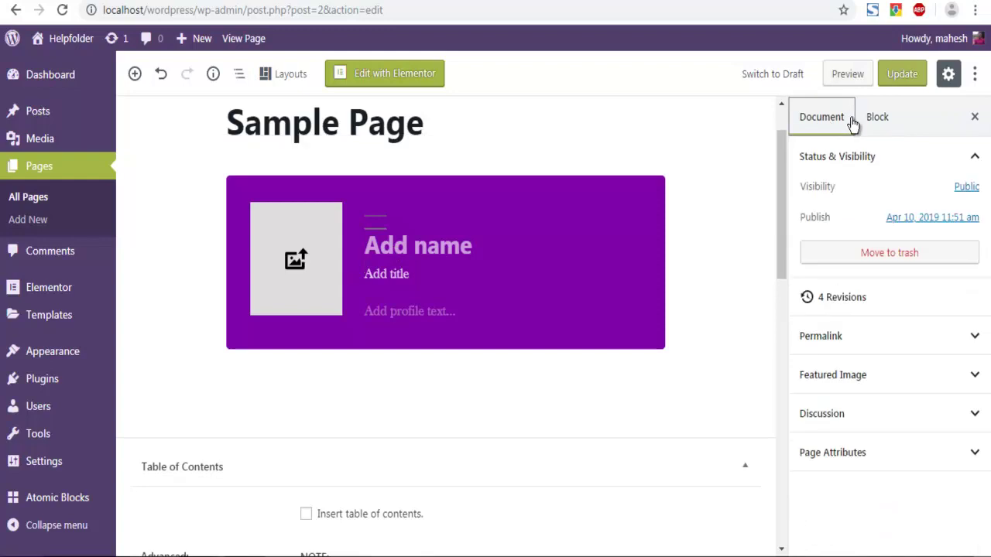
left_click(439, 267)
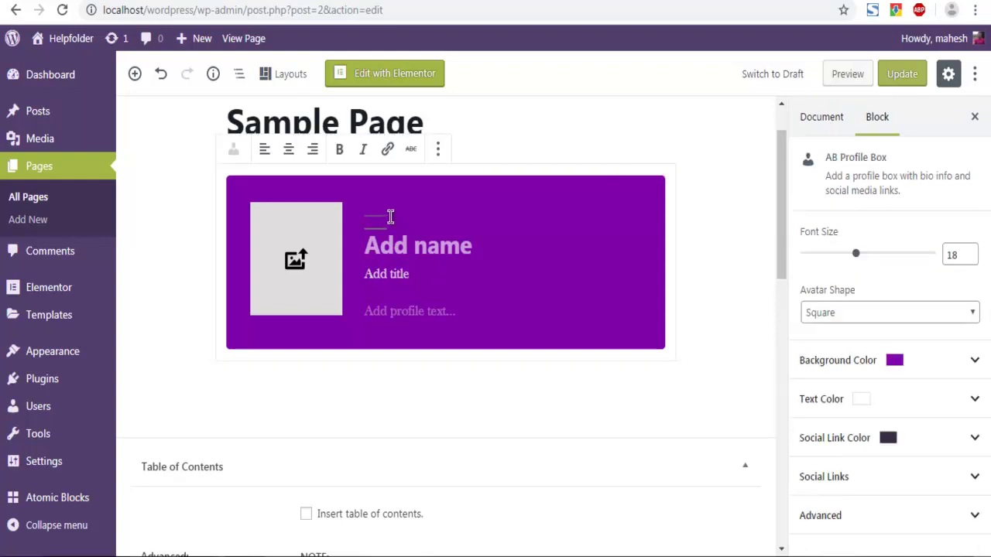
left_click(438, 150)
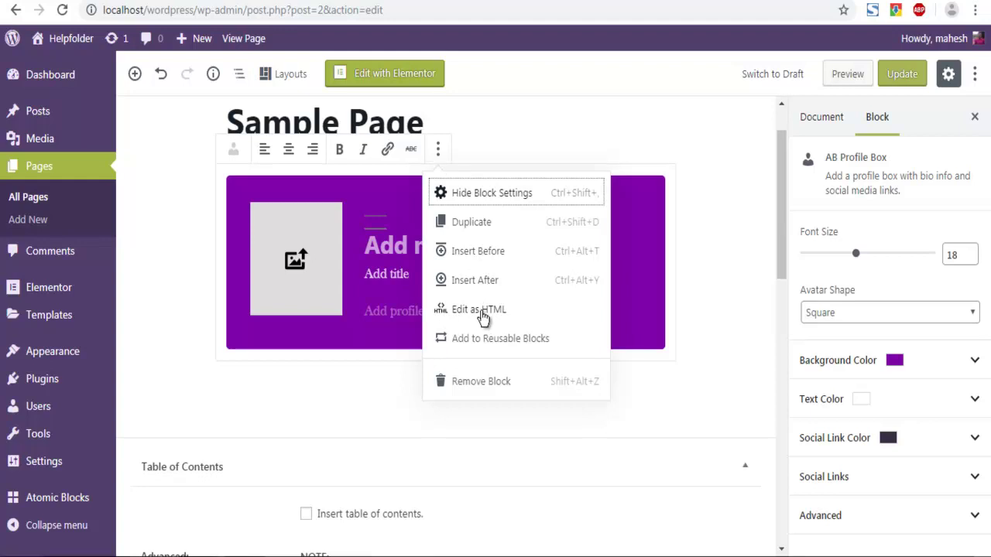
left_click(481, 312)
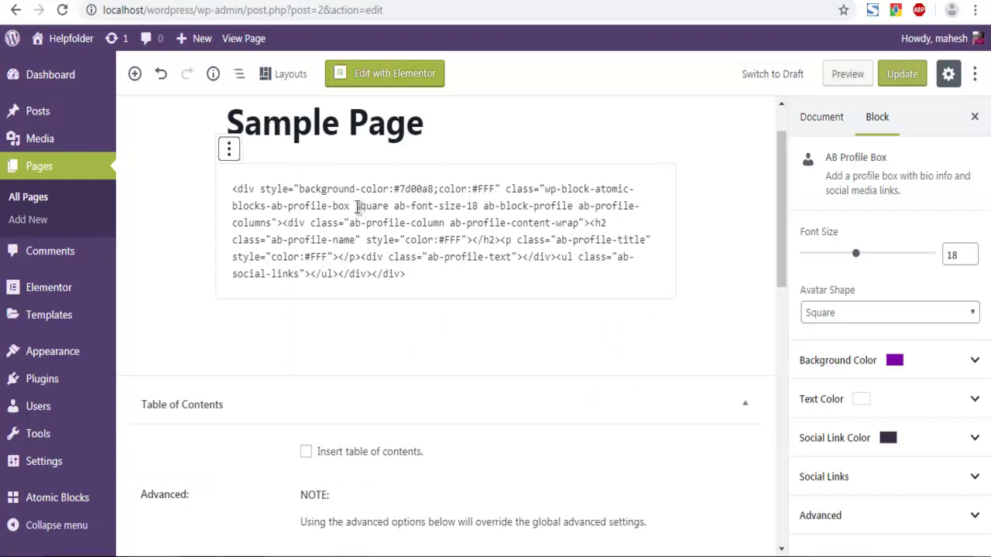
left_click(229, 149)
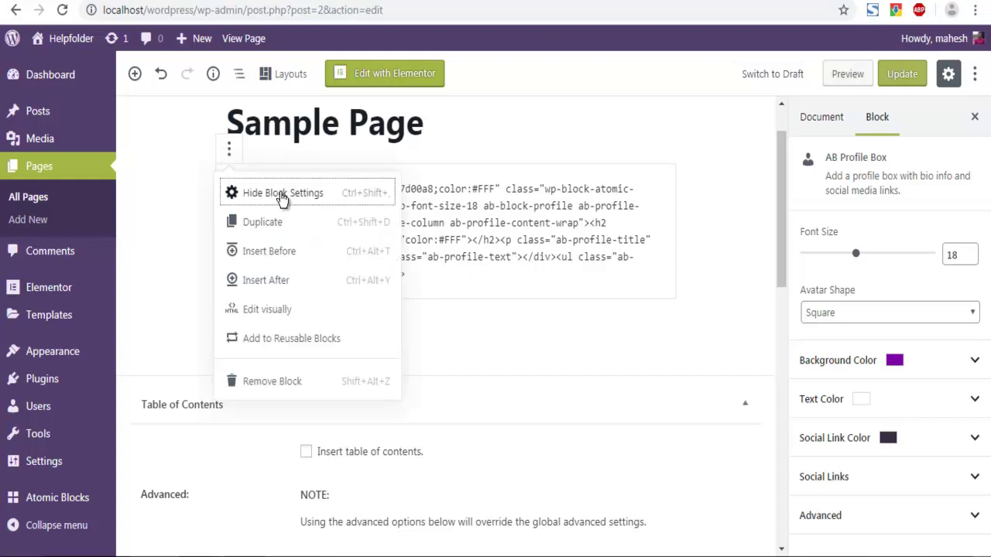
left_click(277, 313)
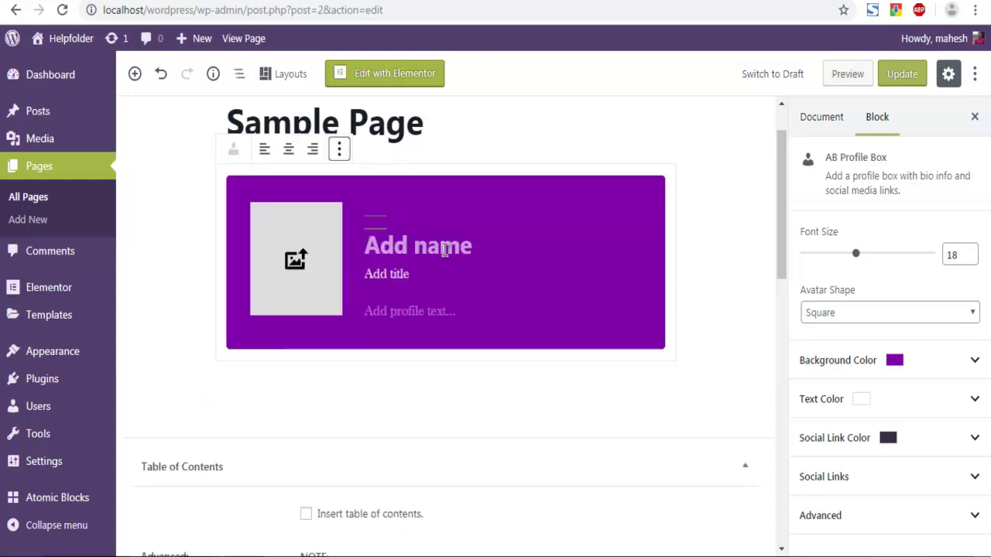
left_click(411, 246)
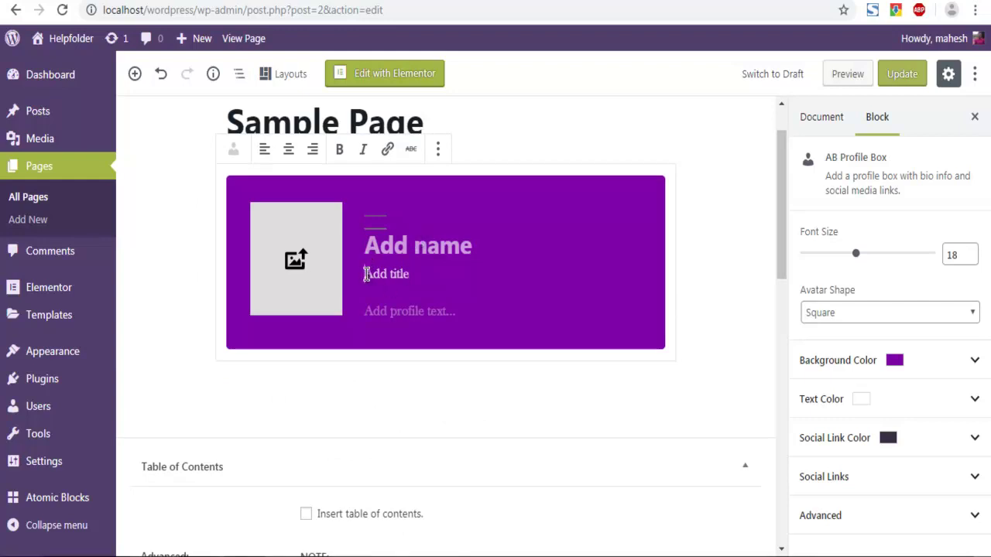
Step: Enter the person's name as profile title and the bio 'I am the owner of Helpfolder YouTube Channel.'
left_click(416, 282)
type("Ma")
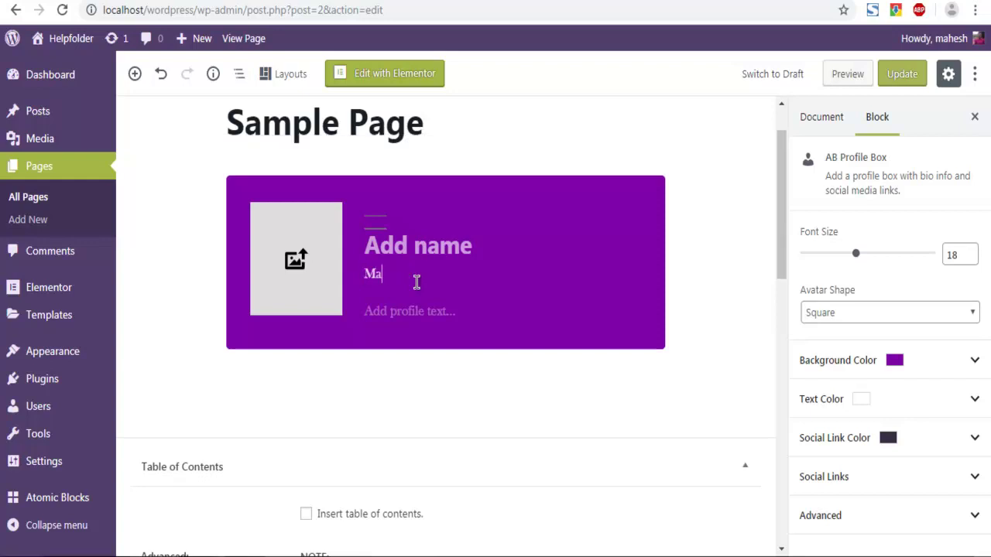
type("hesh Helpfolder")
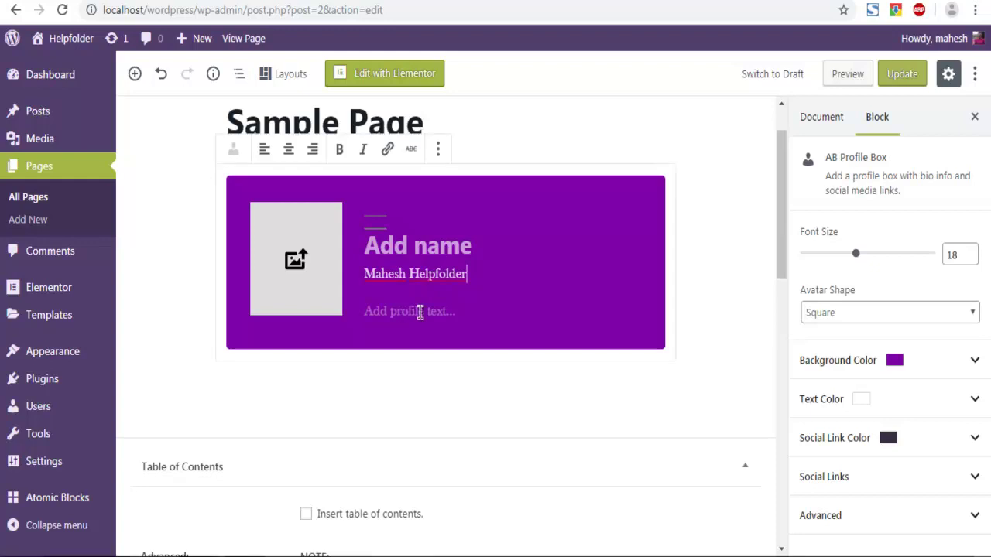
left_click(449, 311)
type("I am the")
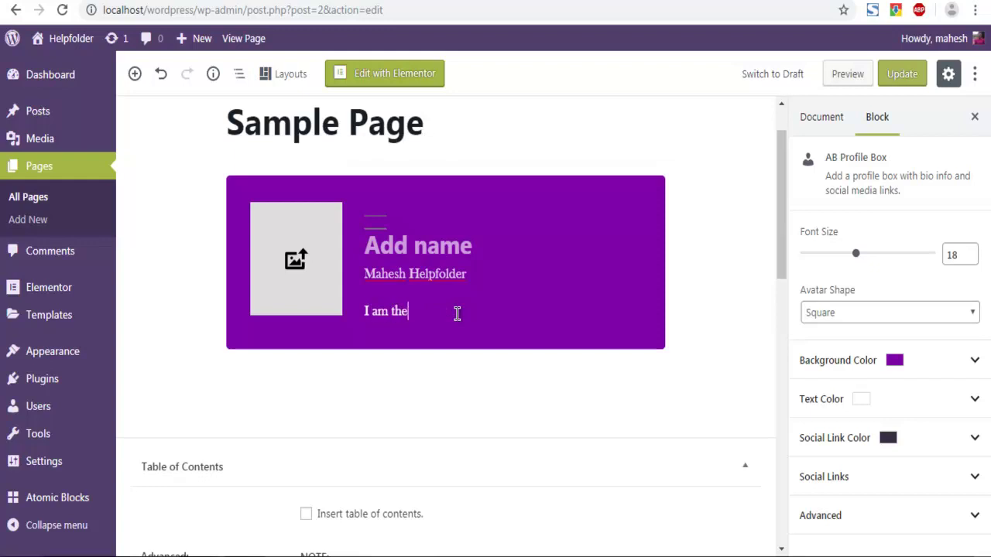
type(" owner of Helpfol")
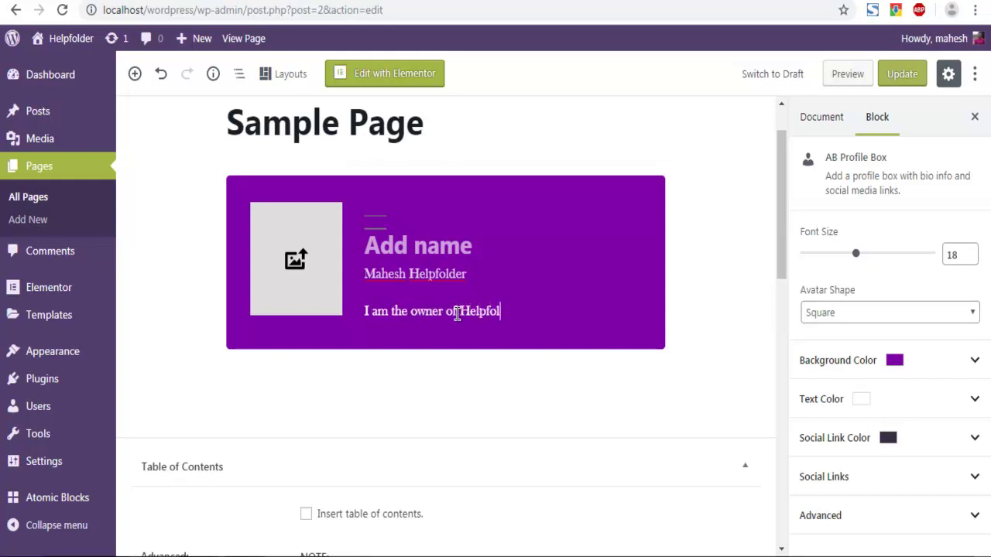
type("der YouTube Channel")
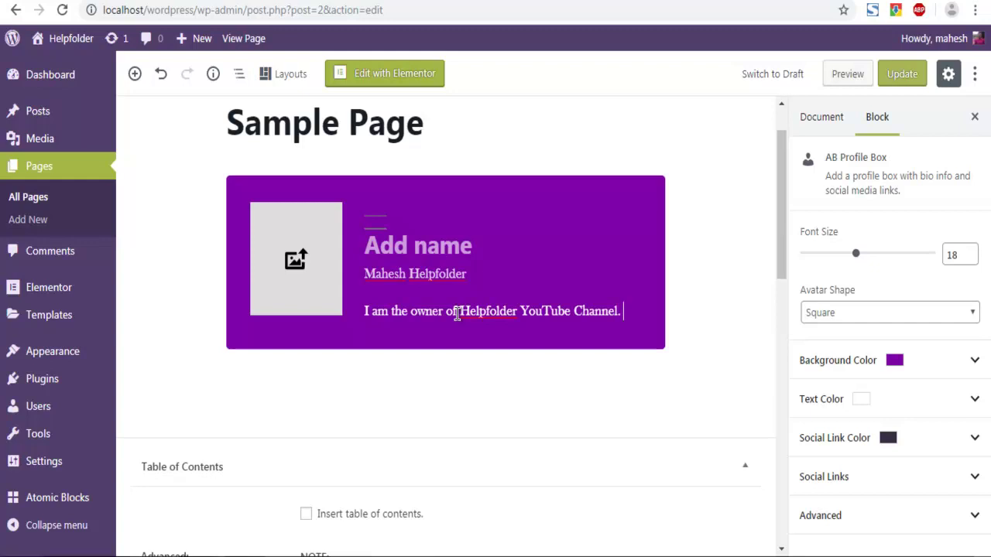
type(".")
left_click(441, 248)
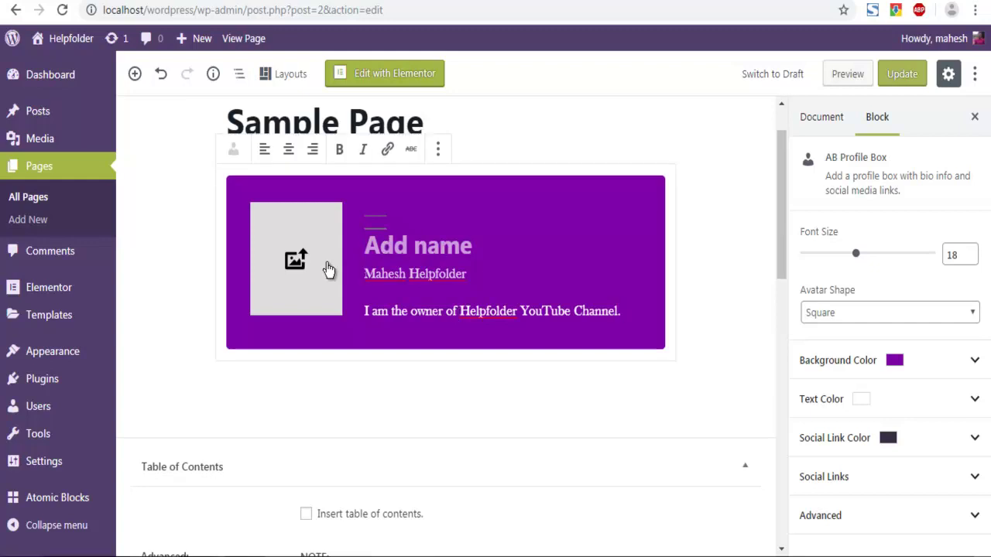
Step: Choose cat.png from the Media Library as the profile box avatar
left_click(339, 260)
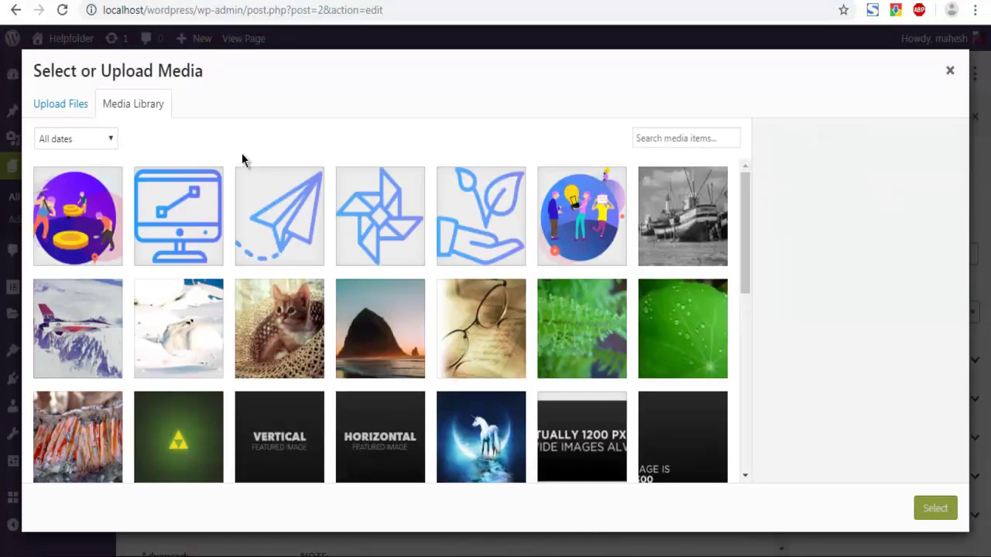
left_click(284, 320)
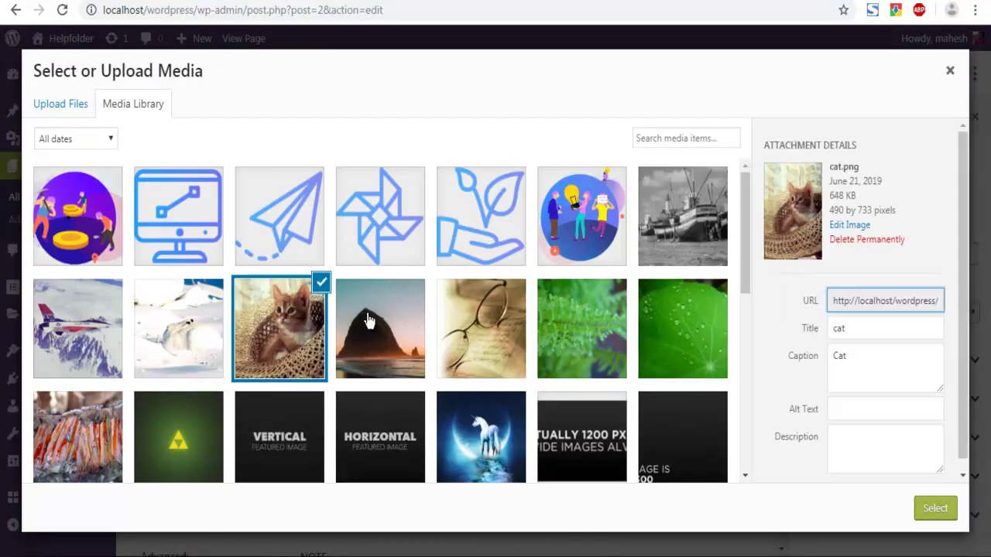
left_click(934, 506)
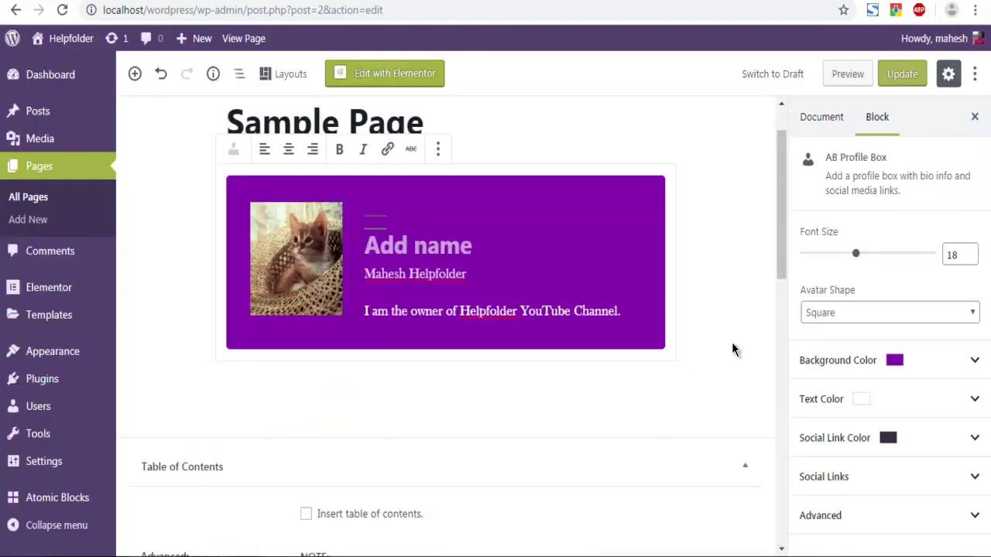
left_click(202, 251)
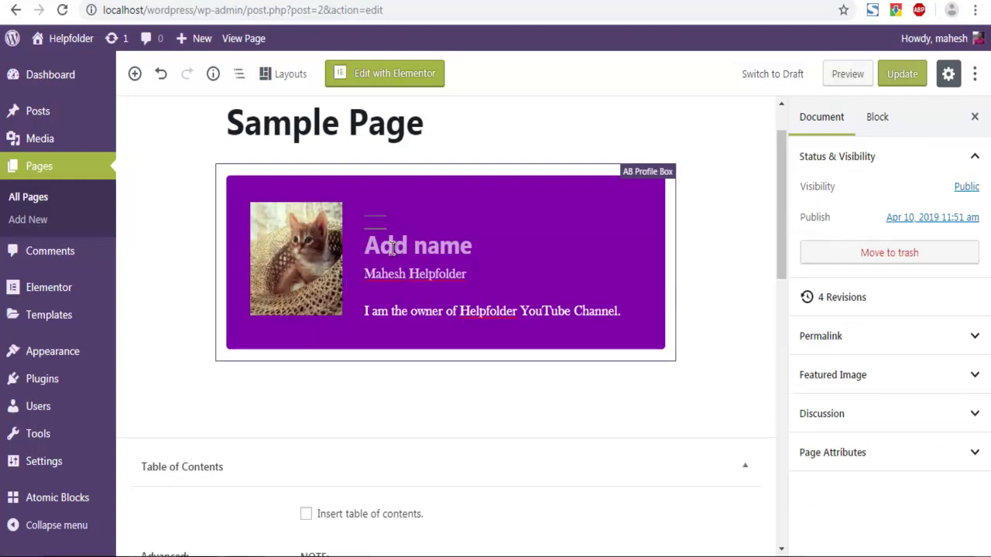
Step: Change the profile box's Avatar Shape setting from square to Round
left_click(472, 244)
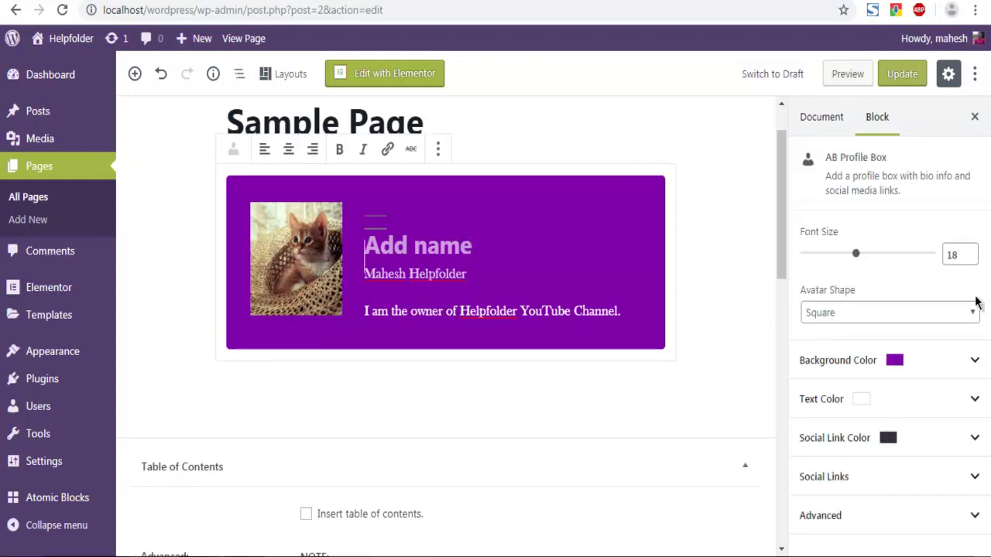
left_click(824, 319)
left_click(825, 345)
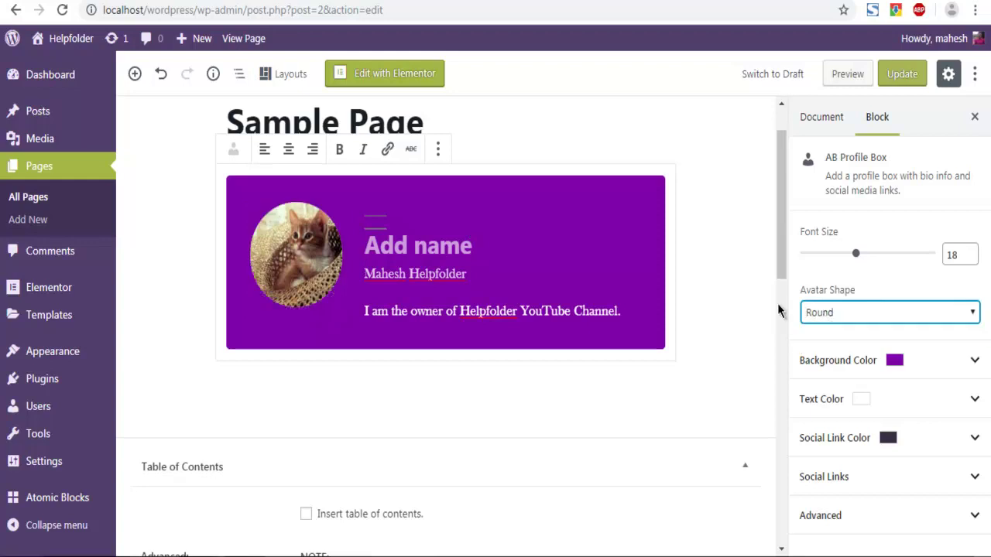
left_click(751, 308)
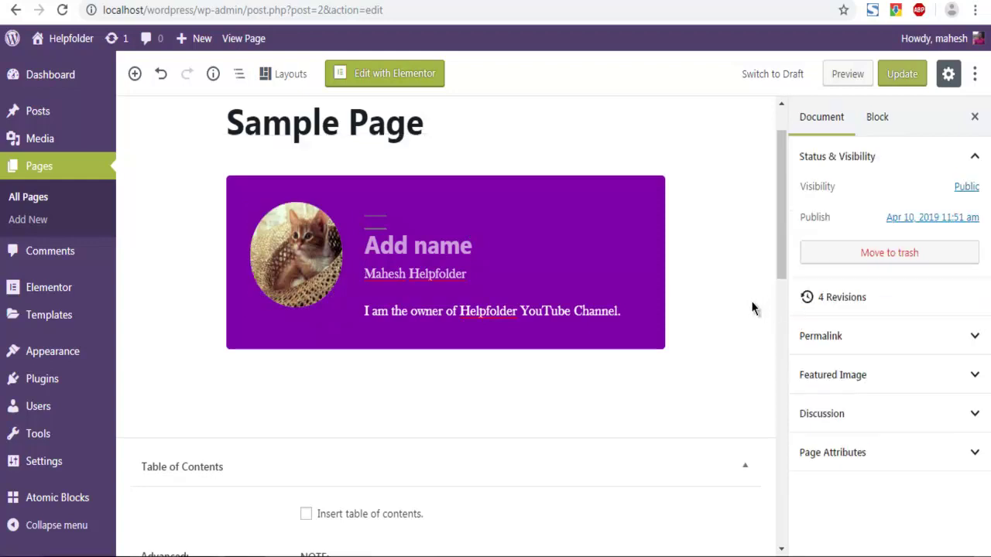
left_click(626, 257)
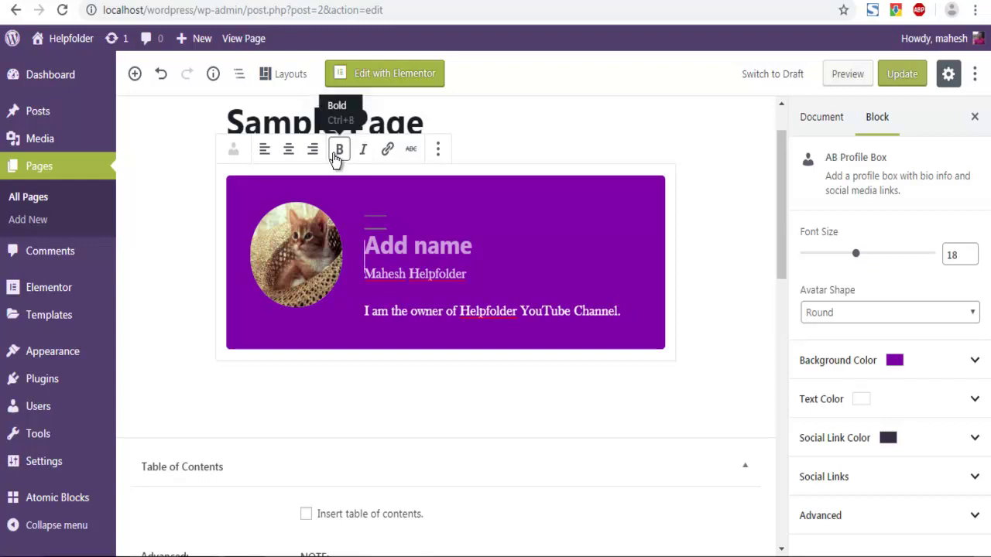
Step: Update the Sample Page to save the profile box changes
left_click(902, 74)
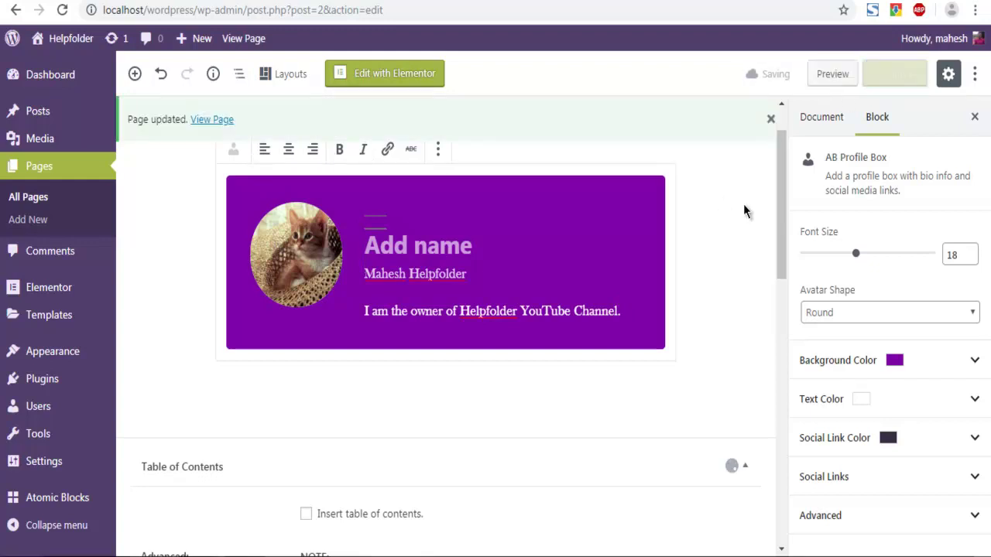
right_click(222, 118)
left_click(223, 126)
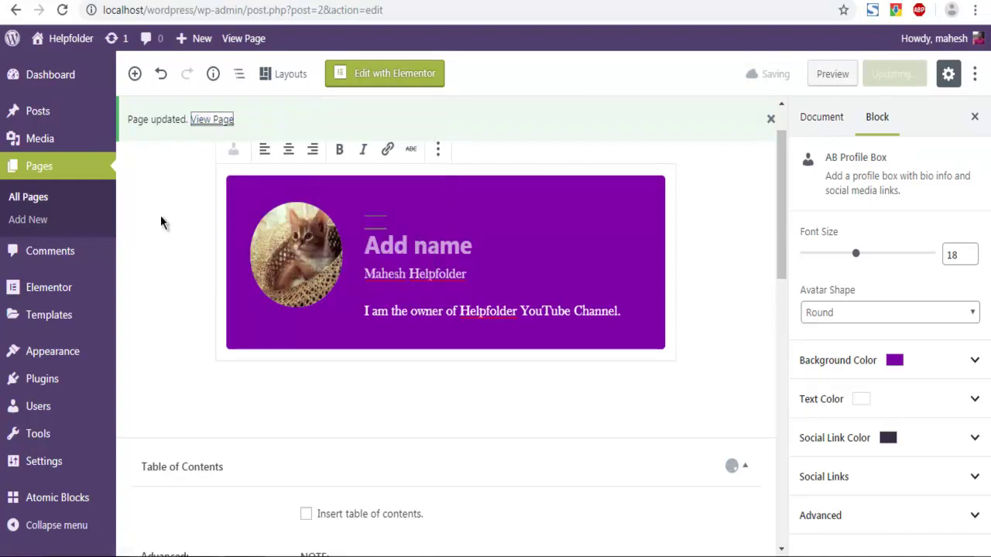
scroll(161, 222, "down", 4)
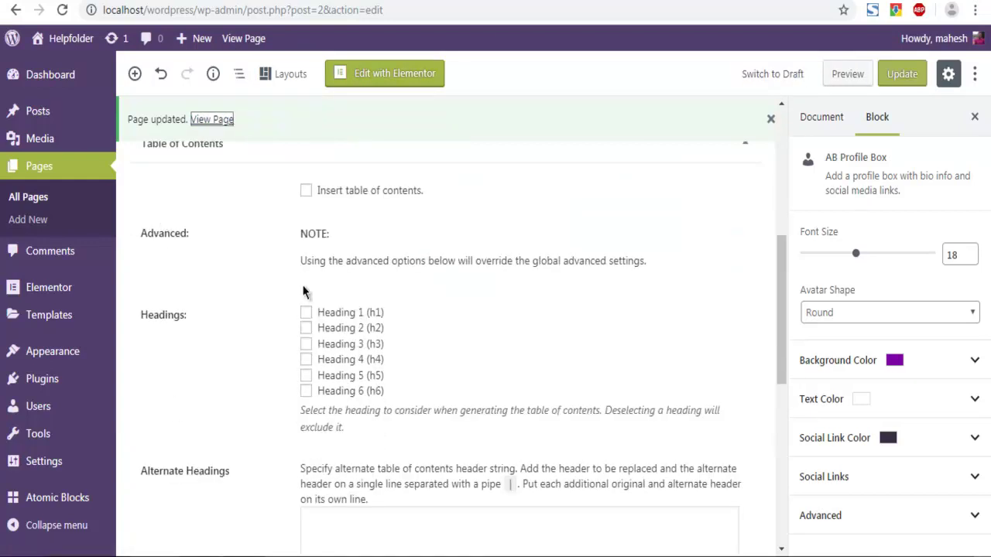
left_click(971, 520)
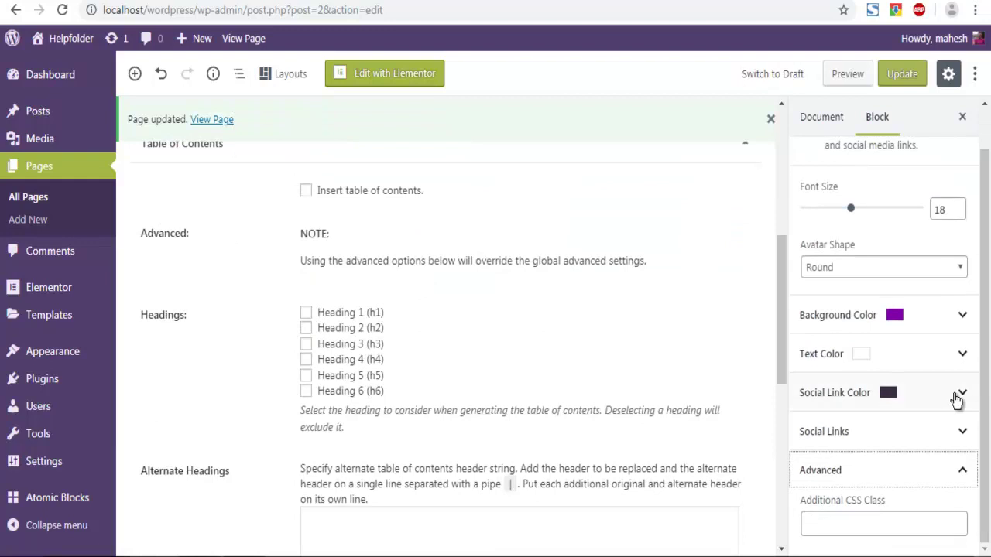
scroll(606, 301, "up", 5)
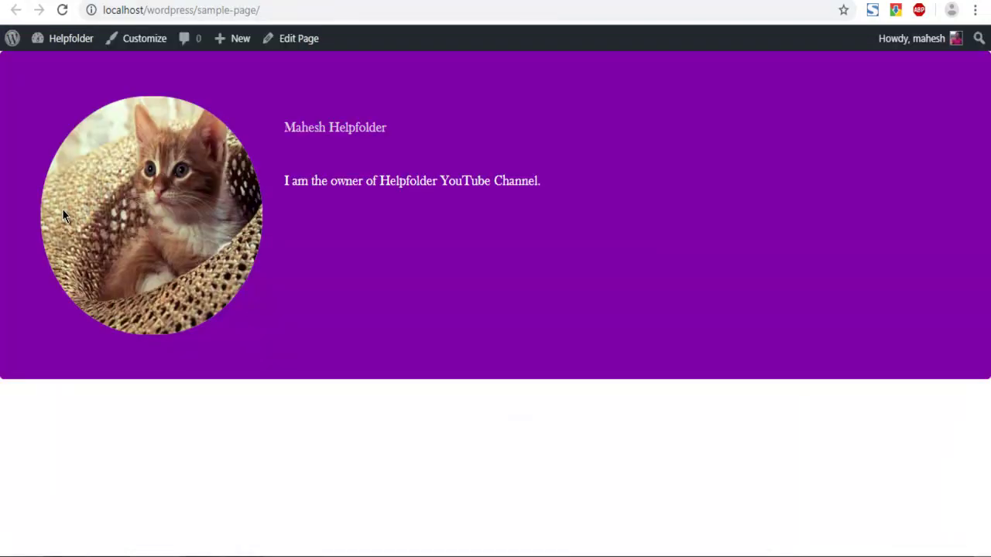
Step: Check the name and bio text on the live page, then return to the editor
triple_click(358, 124)
left_click(397, 121)
left_click_drag(288, 130, 373, 129)
left_click(407, 138)
left_click_drag(286, 181, 552, 190)
left_click(600, 209)
key("alt+Left")
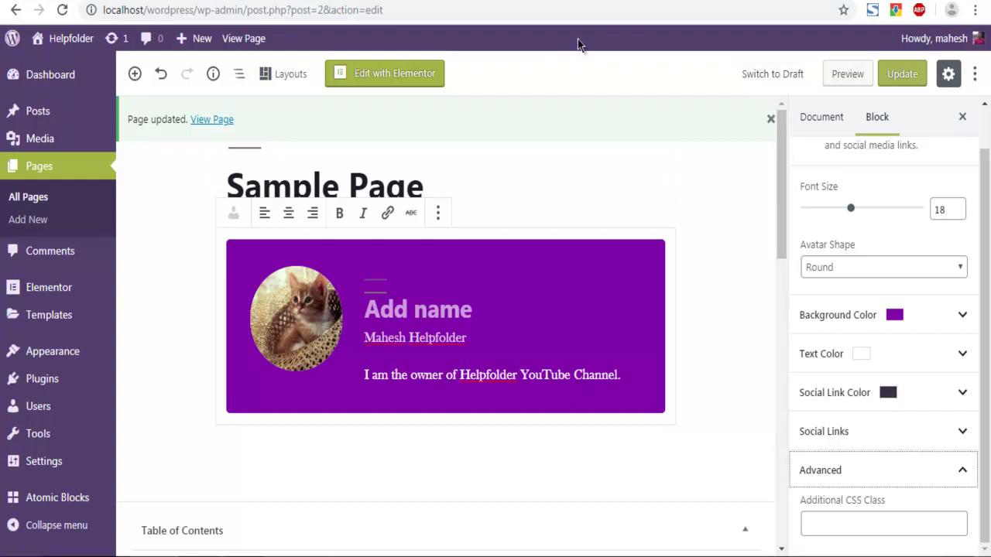
left_click(243, 38)
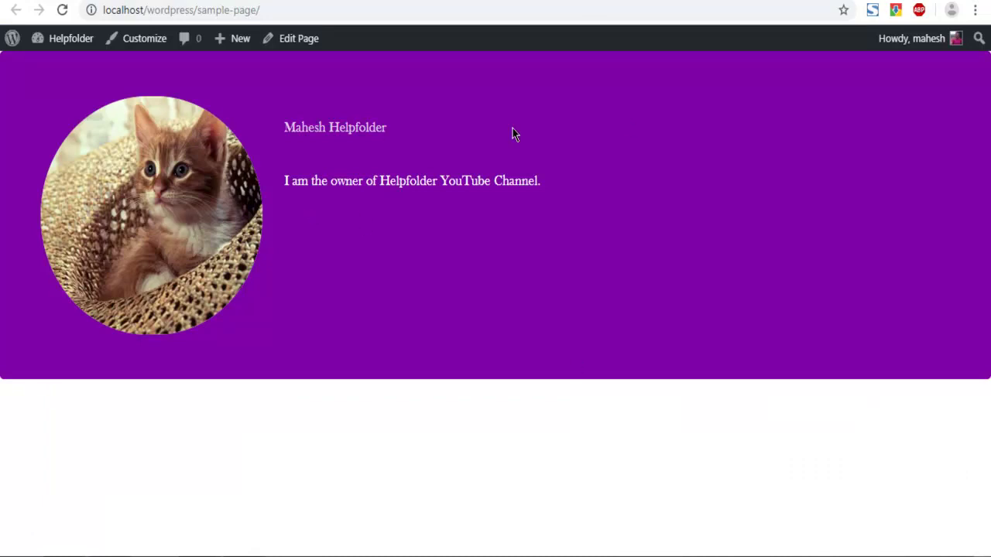
key("alt+Left")
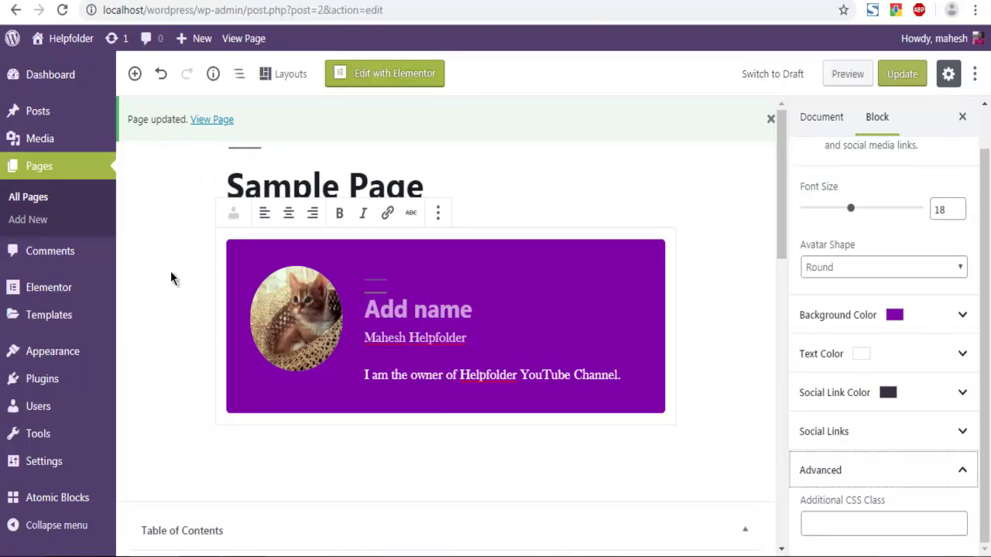
left_click(177, 269)
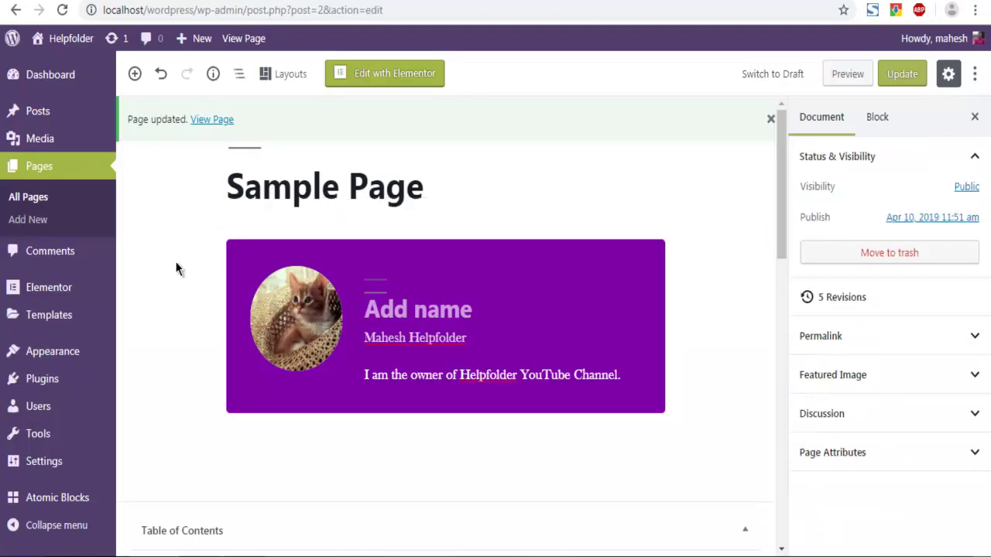